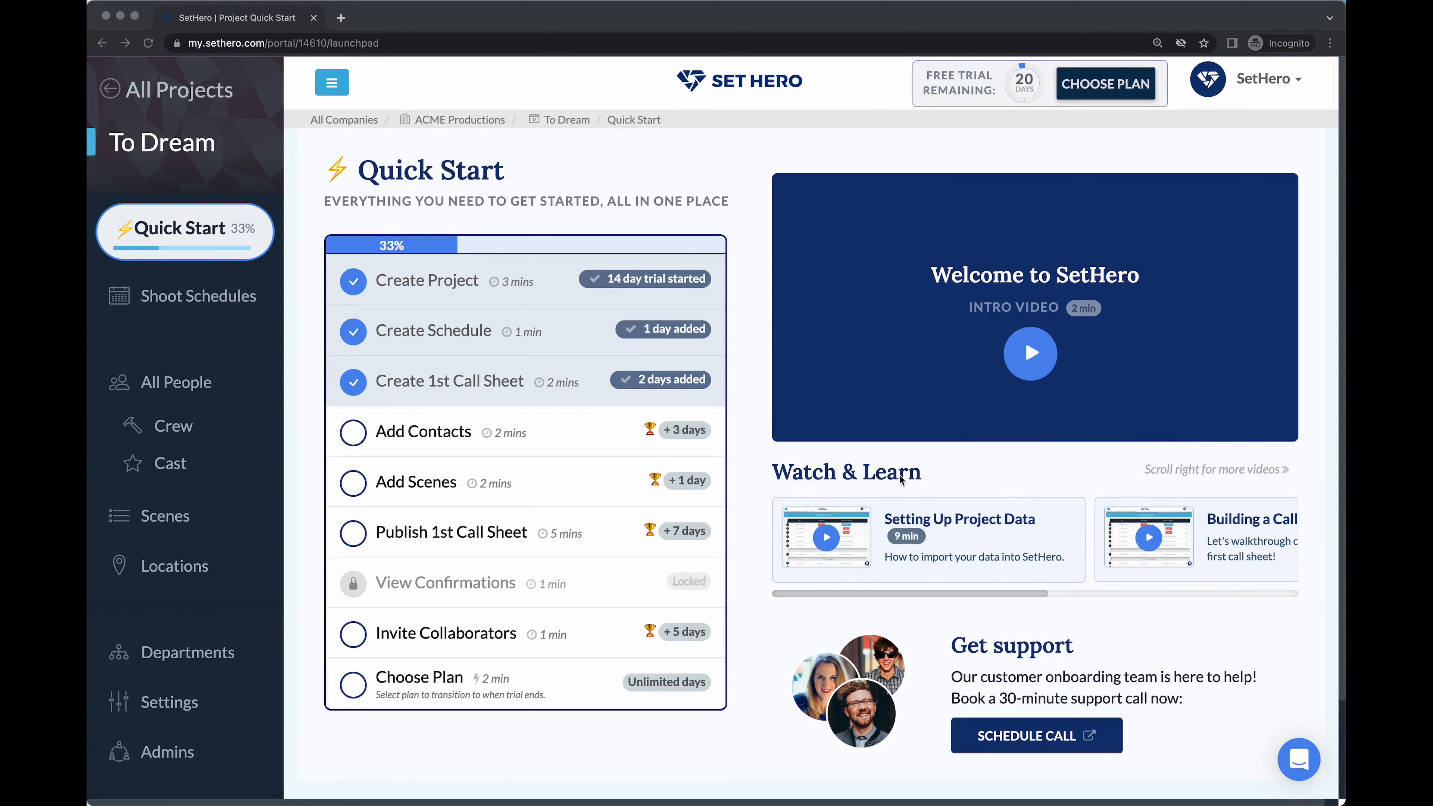
Open the To Dream project's empty All People page from the Quick Start checklist's Add Contacts item
click(888, 465)
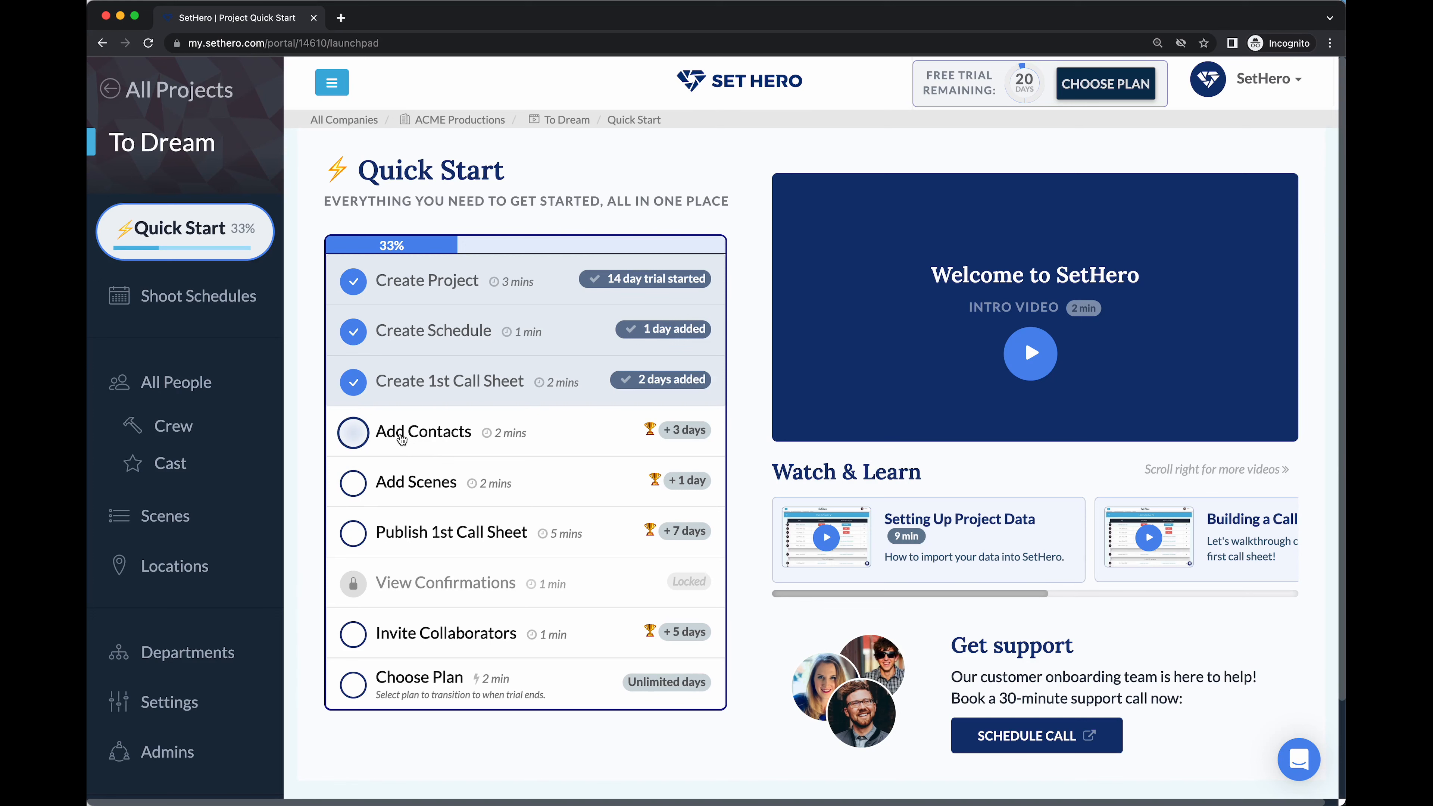
click(366, 442)
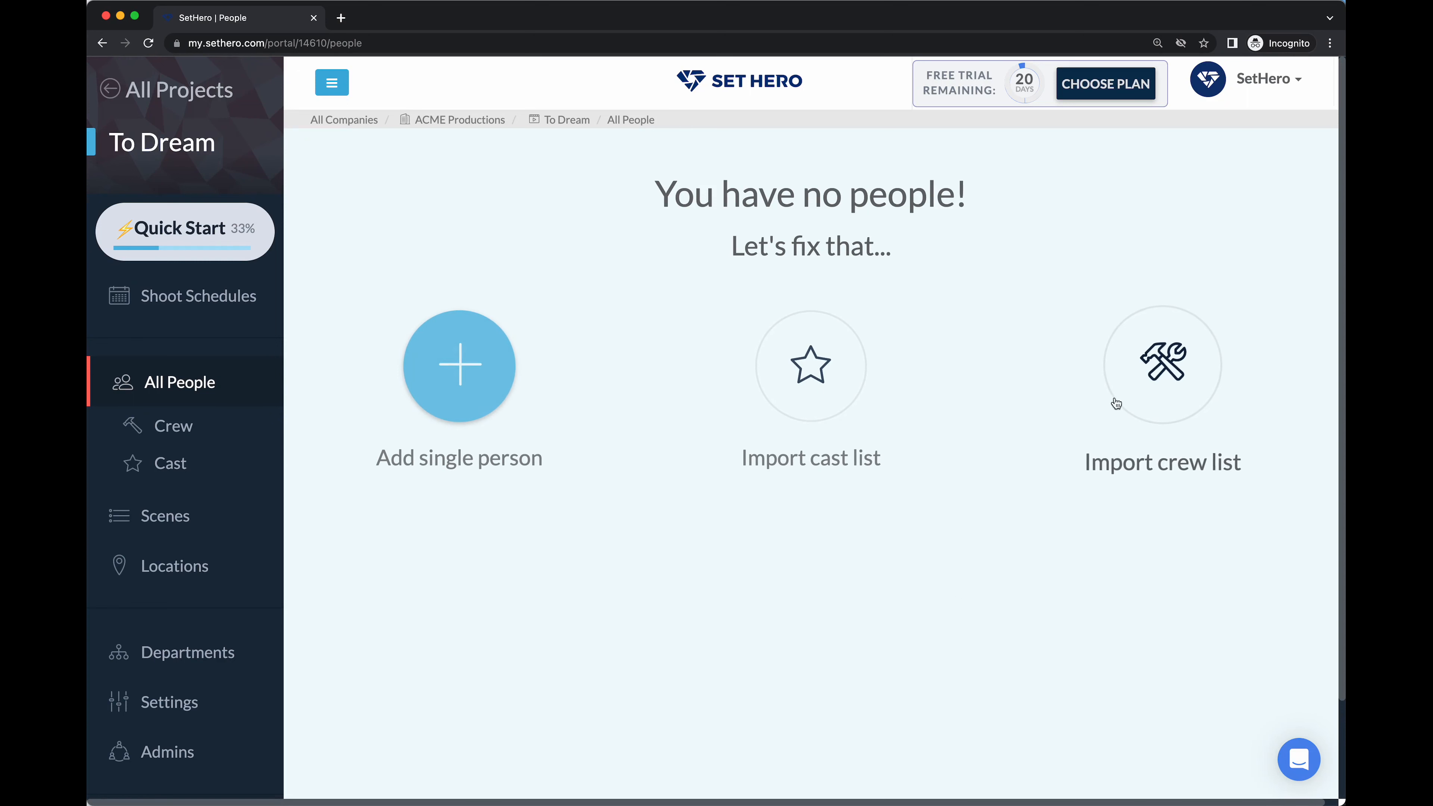
Start a crew list import and attach the Crew List.xlsx spreadsheet from the Desktop
click(1168, 411)
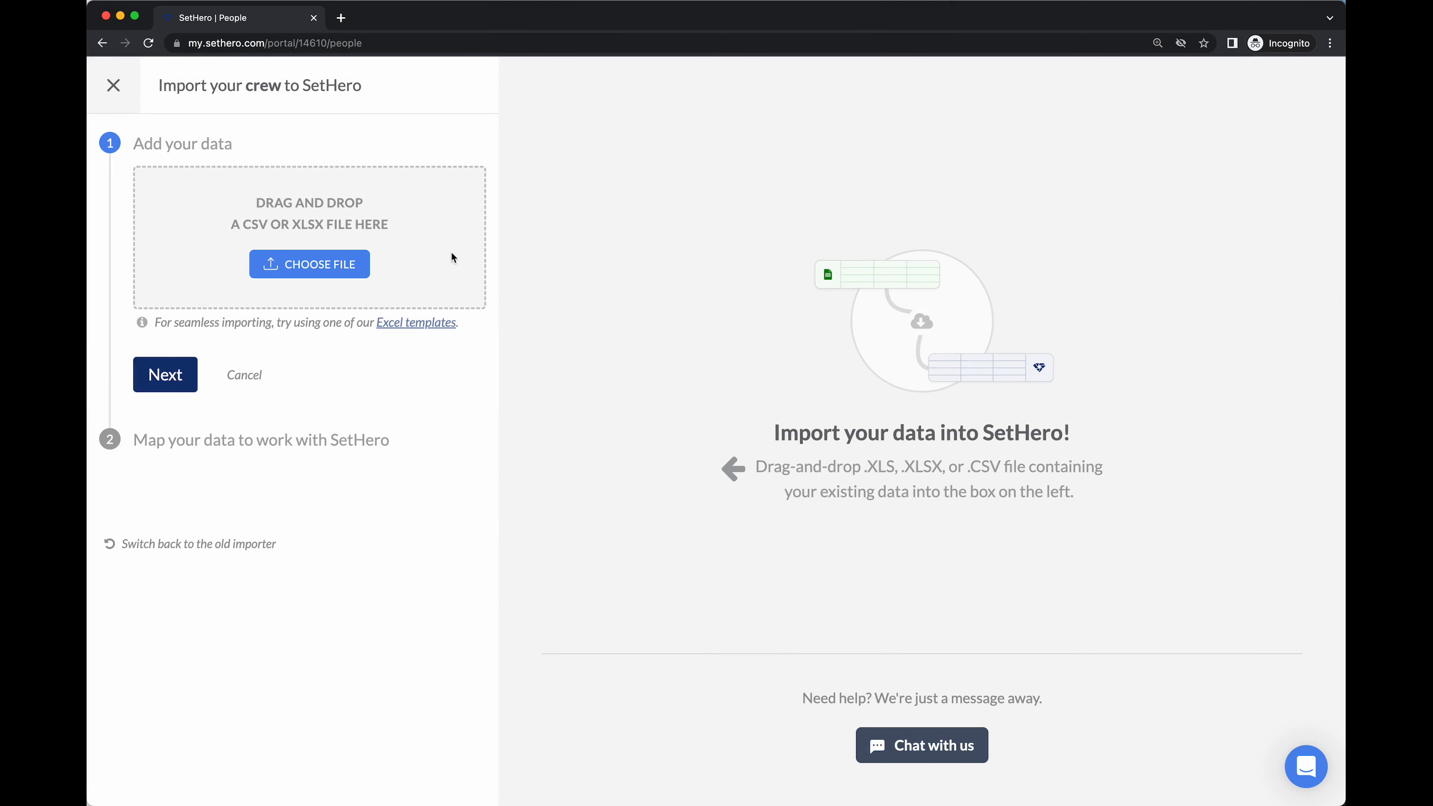
click(324, 270)
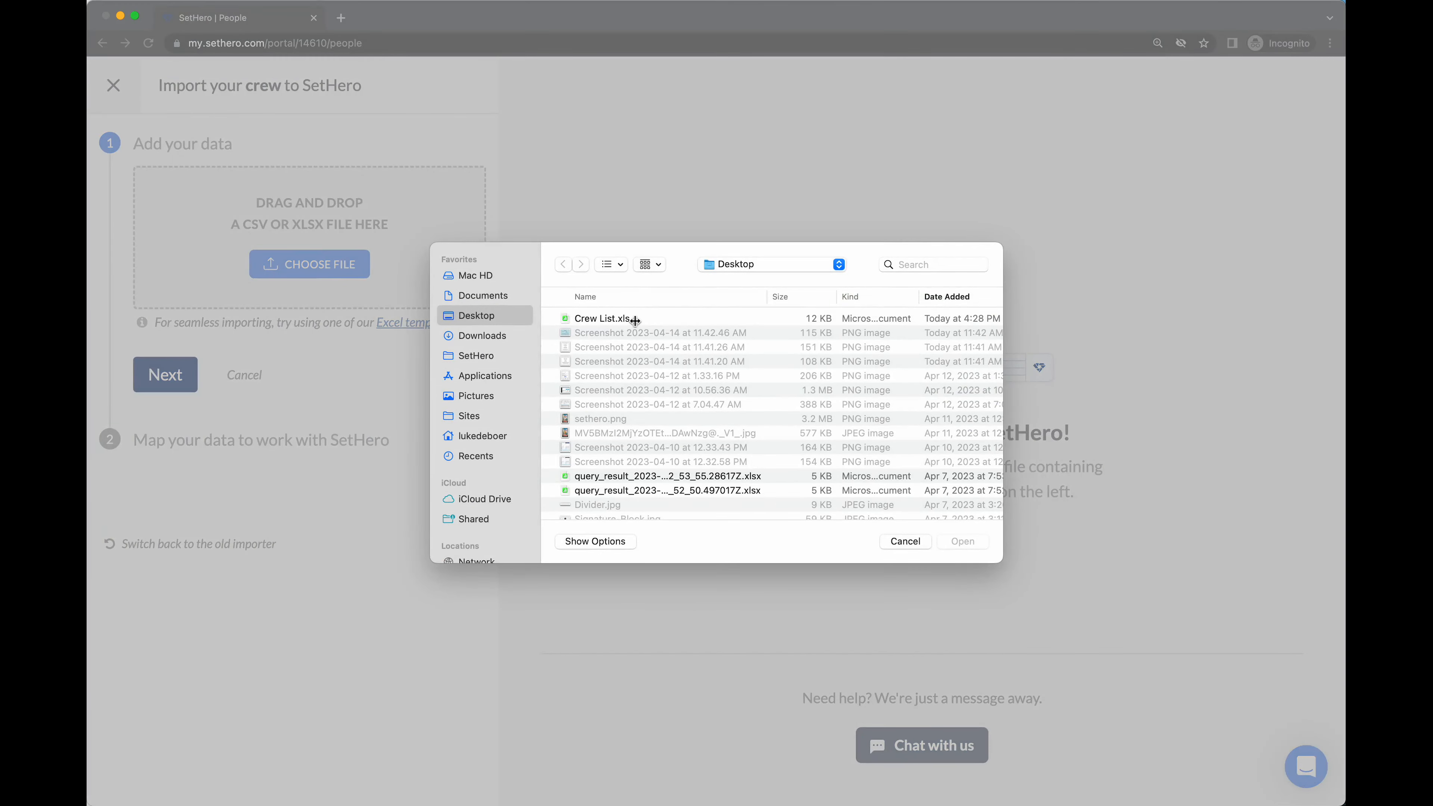
click(619, 319)
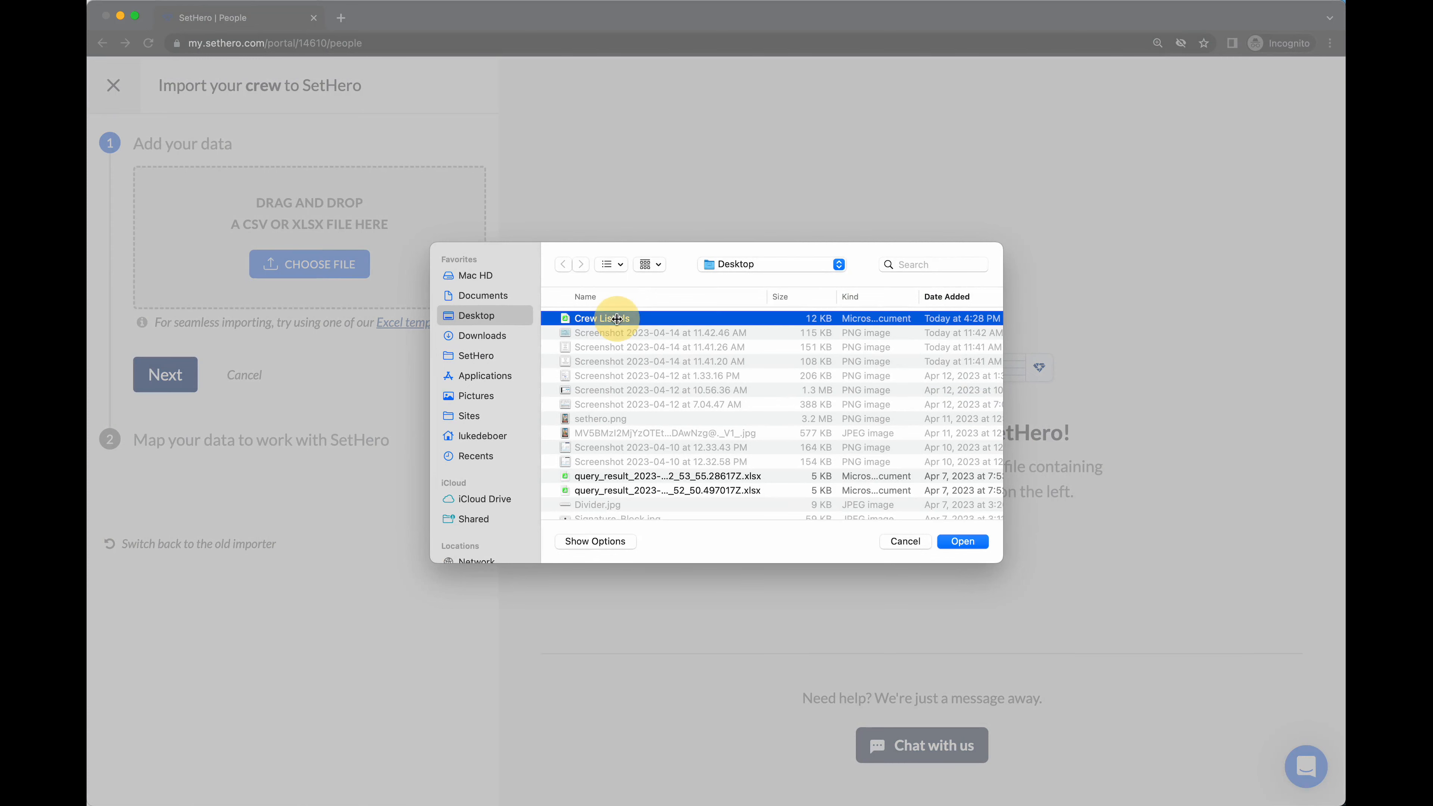
double_click(616, 319)
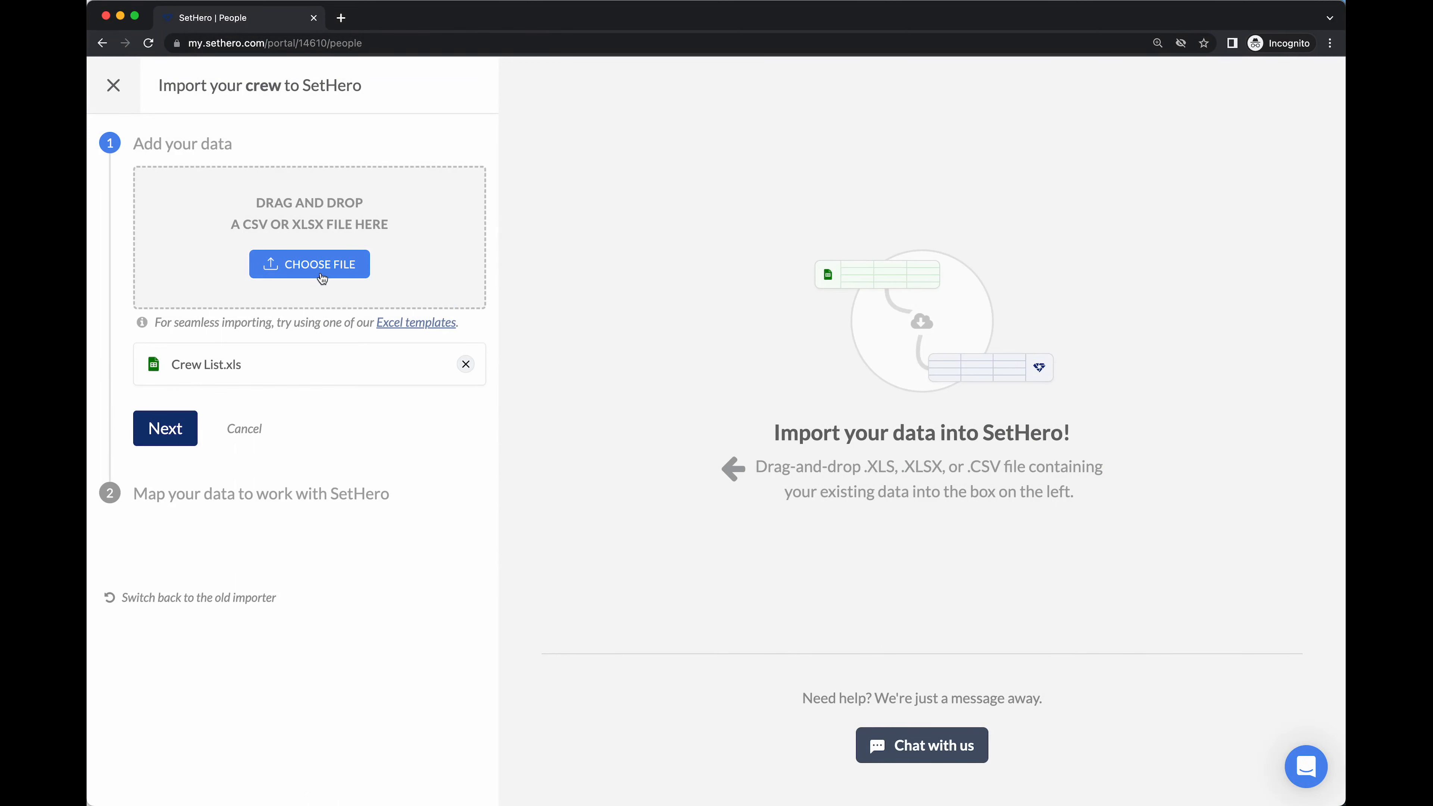
Treat the sheet's first row as headers, keep Position mapped to Position, and review the preview
click(175, 429)
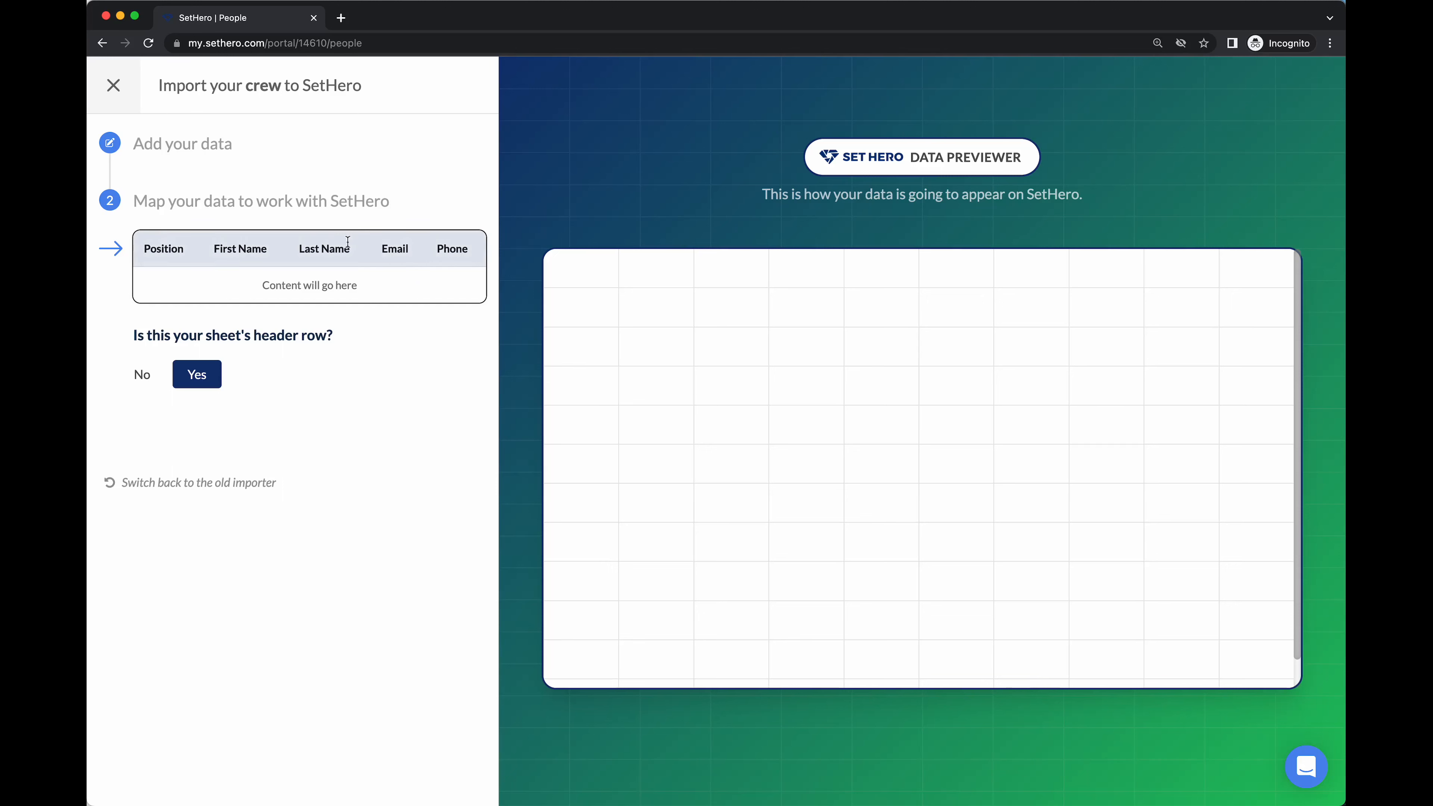
click(197, 374)
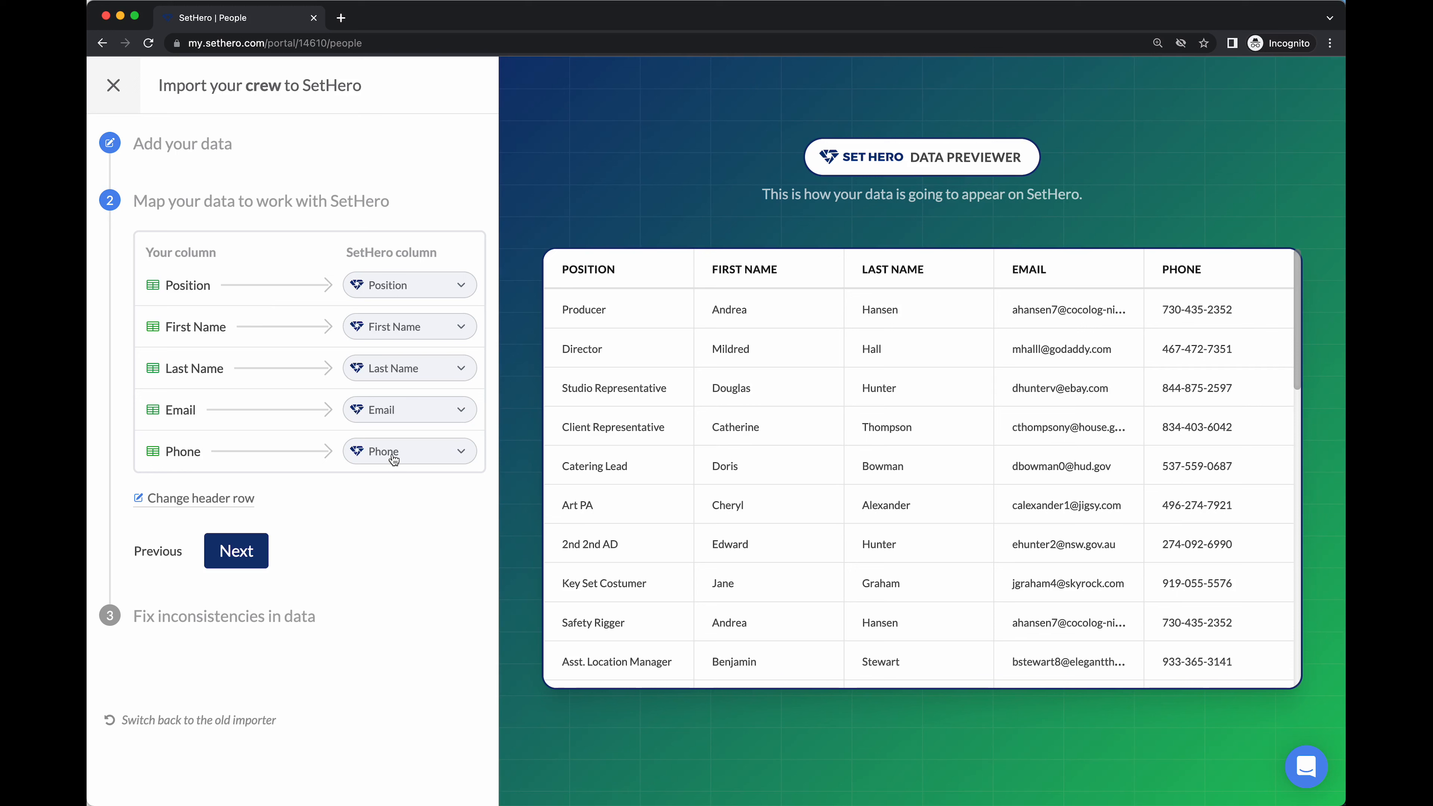
click(461, 285)
click(458, 286)
scroll(954, 516, down, 2)
scroll(955, 512, down, 8)
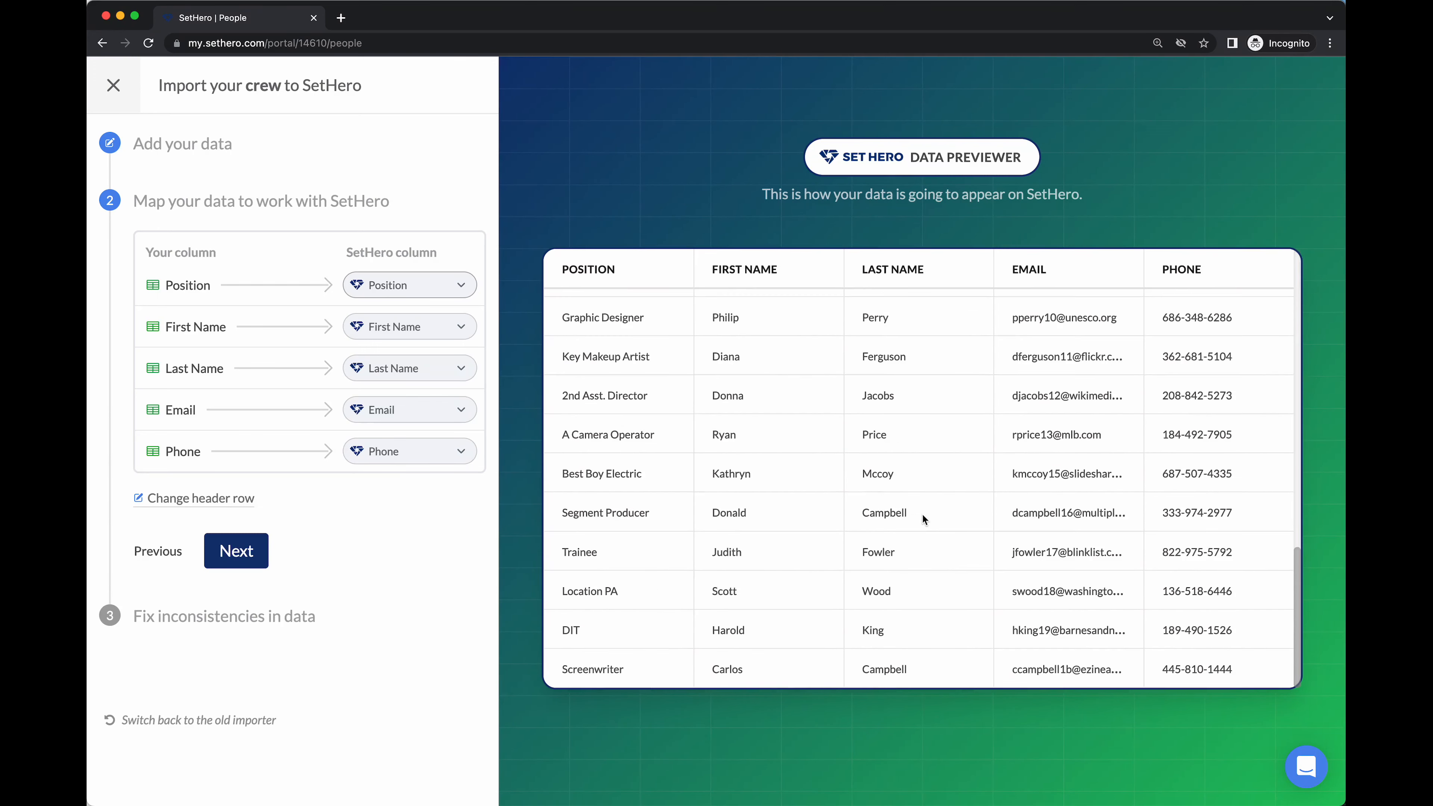
scroll(922, 515, up, 10)
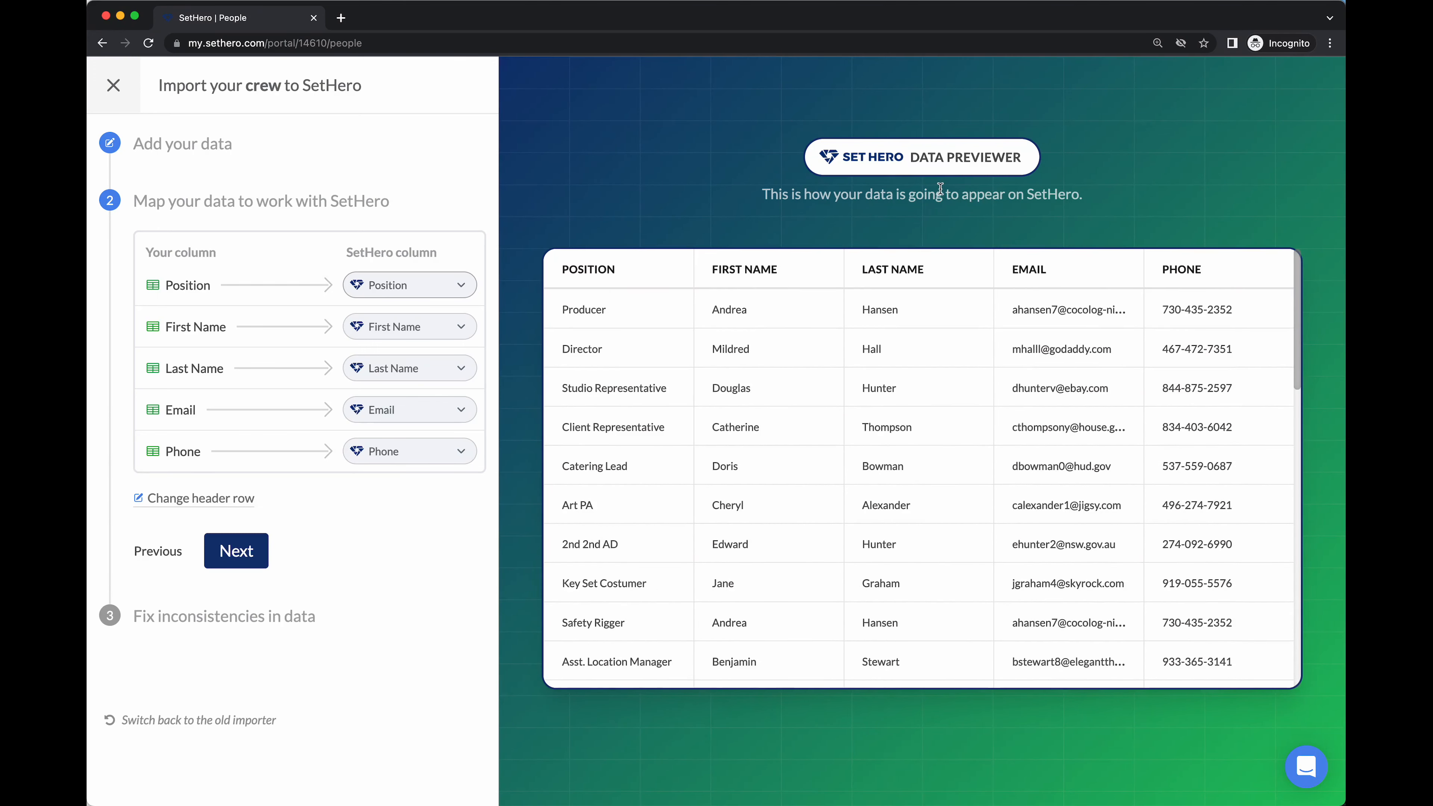
click(251, 553)
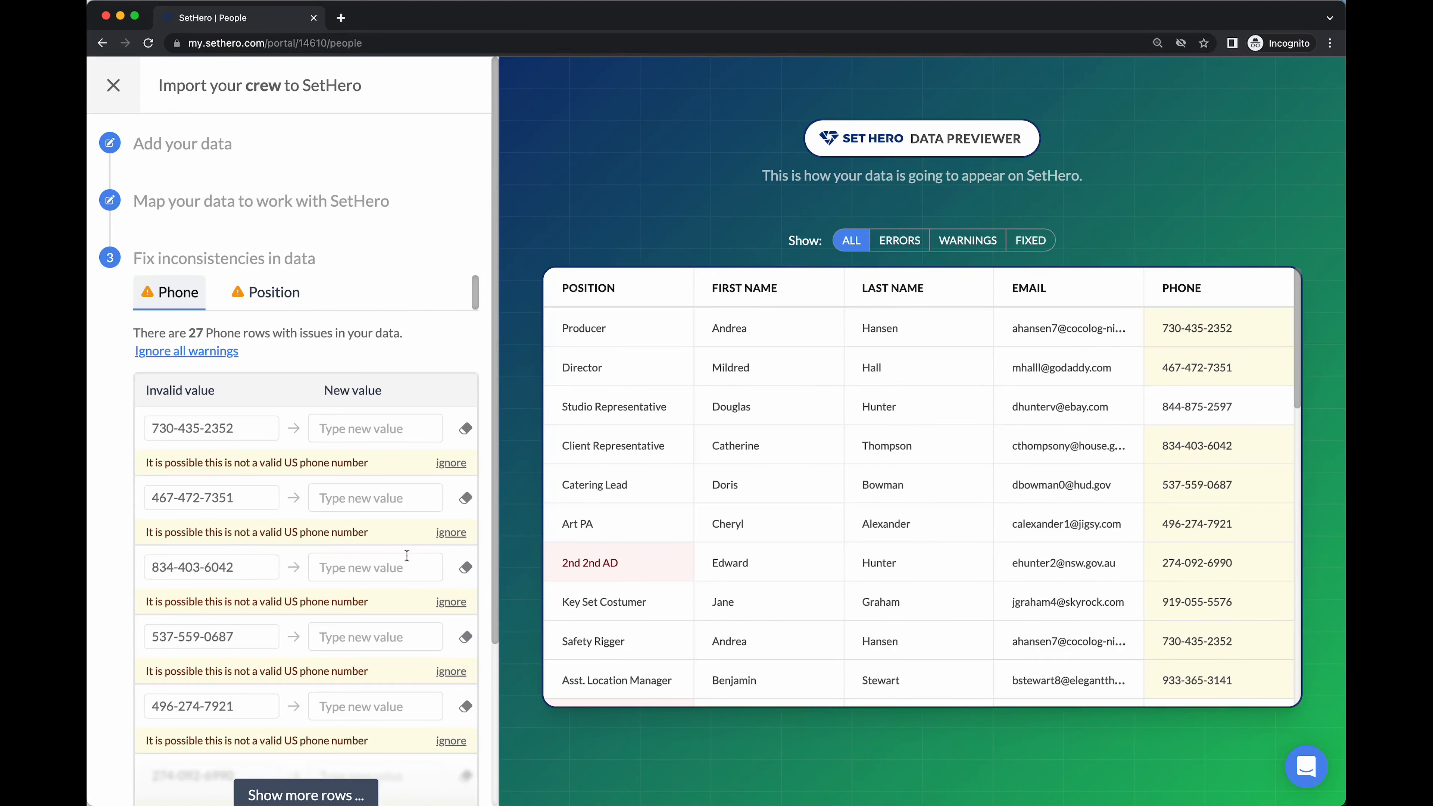
scroll(381, 529, down, 1)
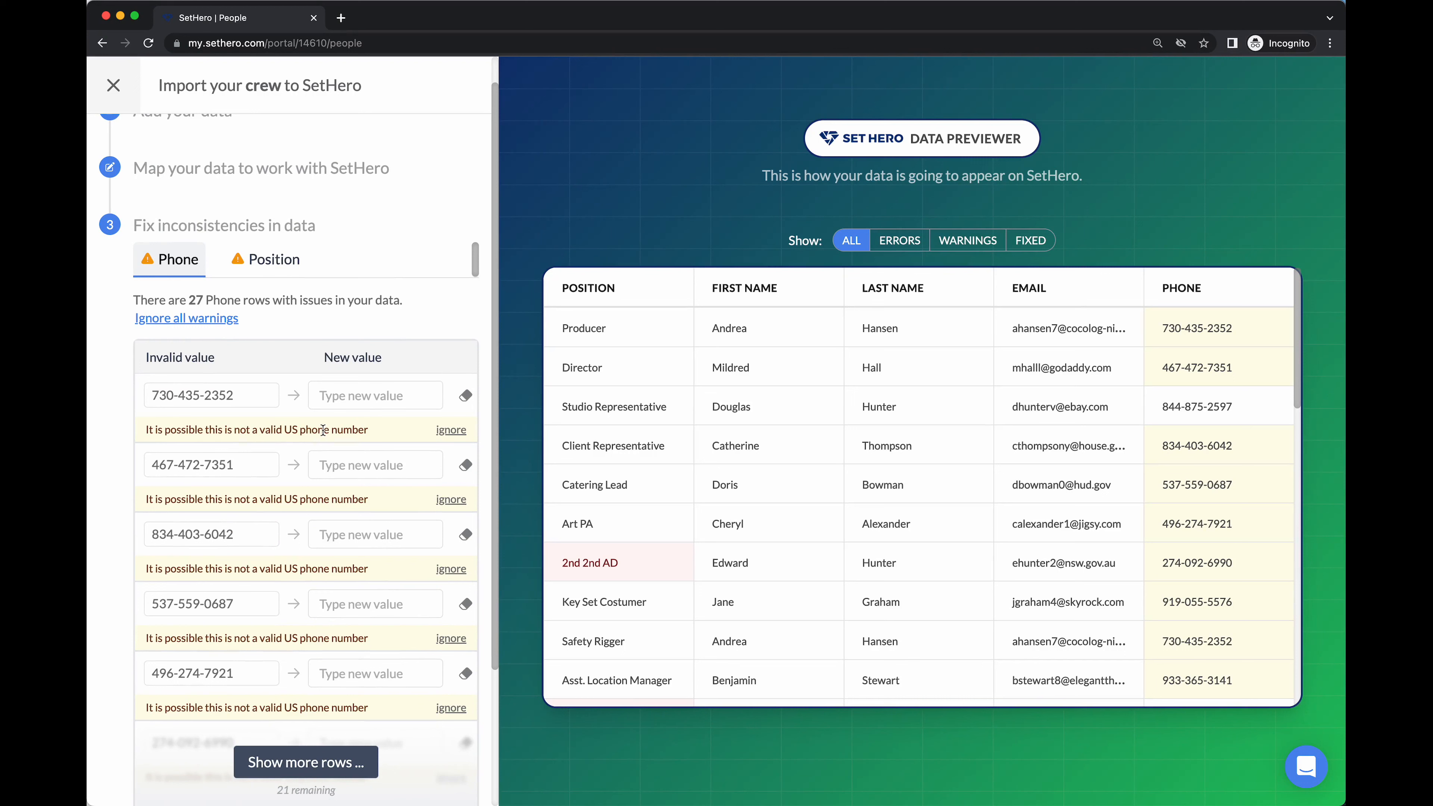
click(336, 394)
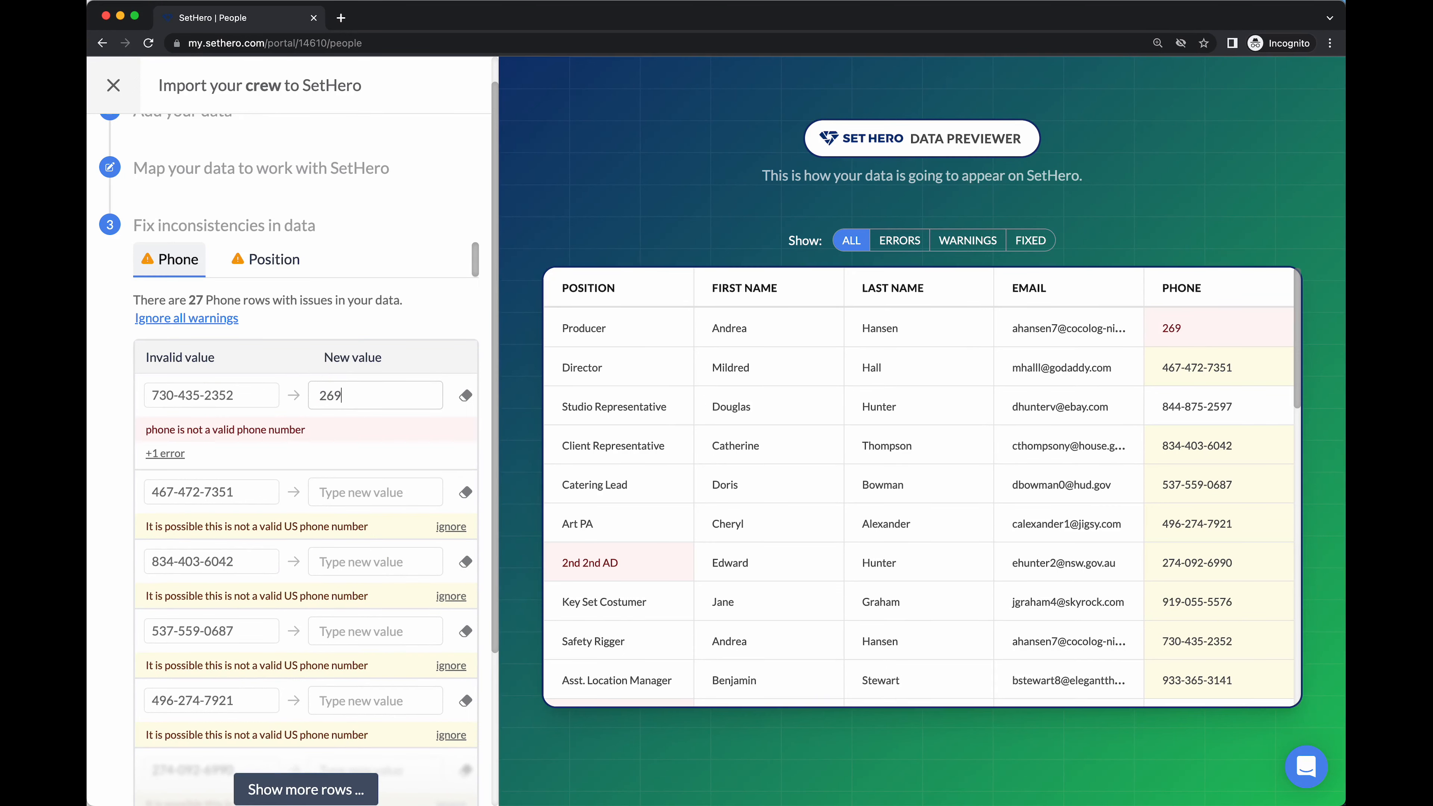
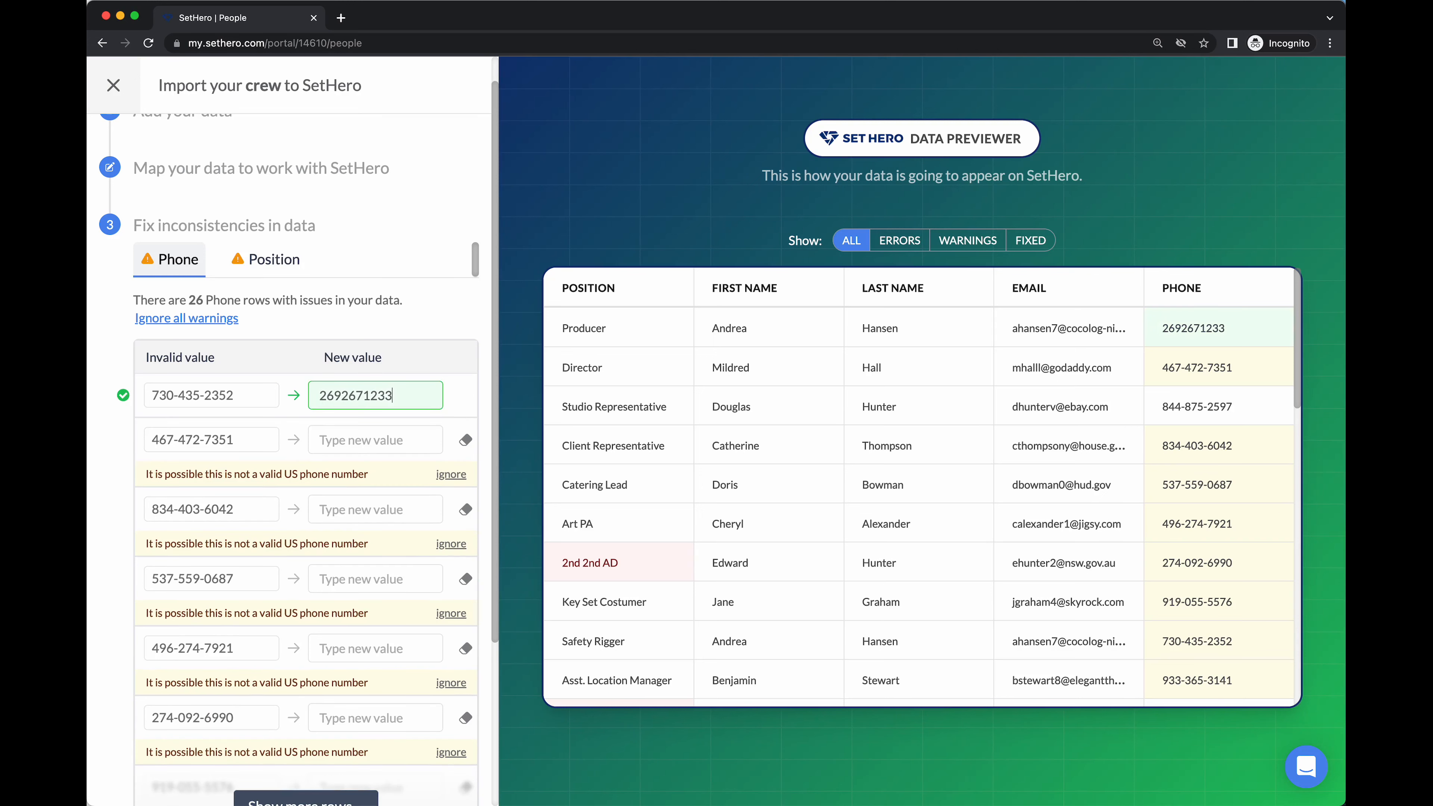
click(386, 440)
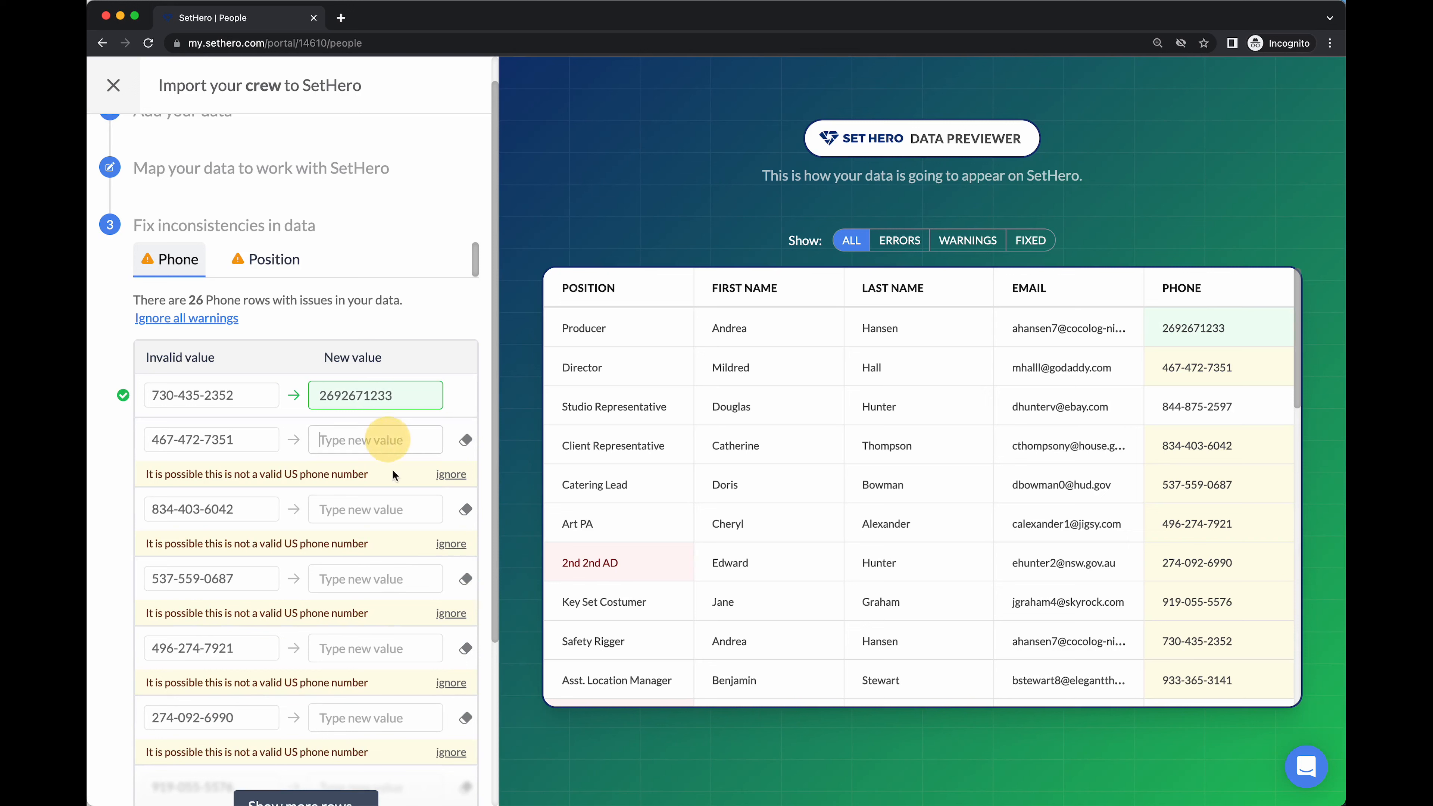
click(464, 443)
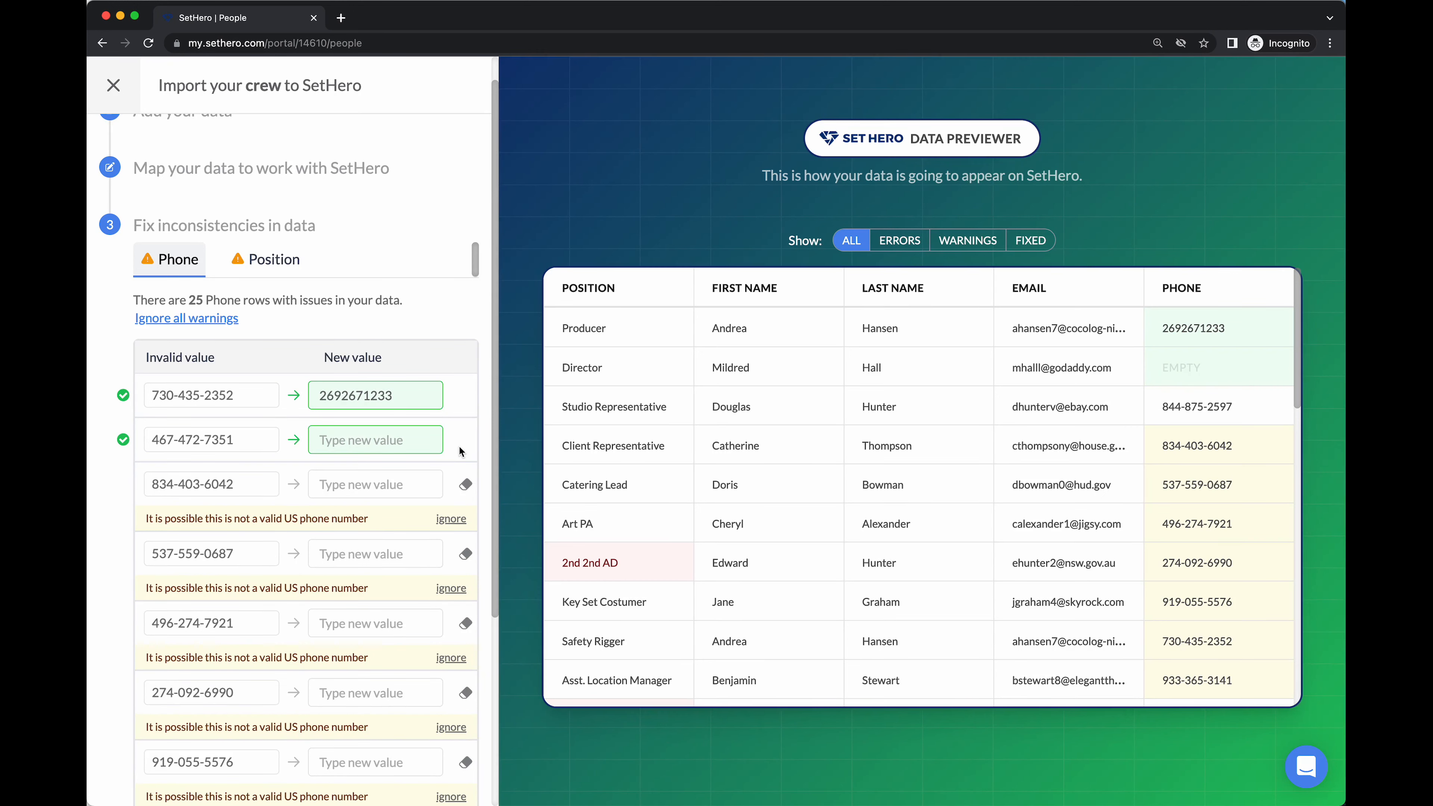
Keep the remaining crew phone numbers, dismissing each warning and then all remaining warnings
click(457, 520)
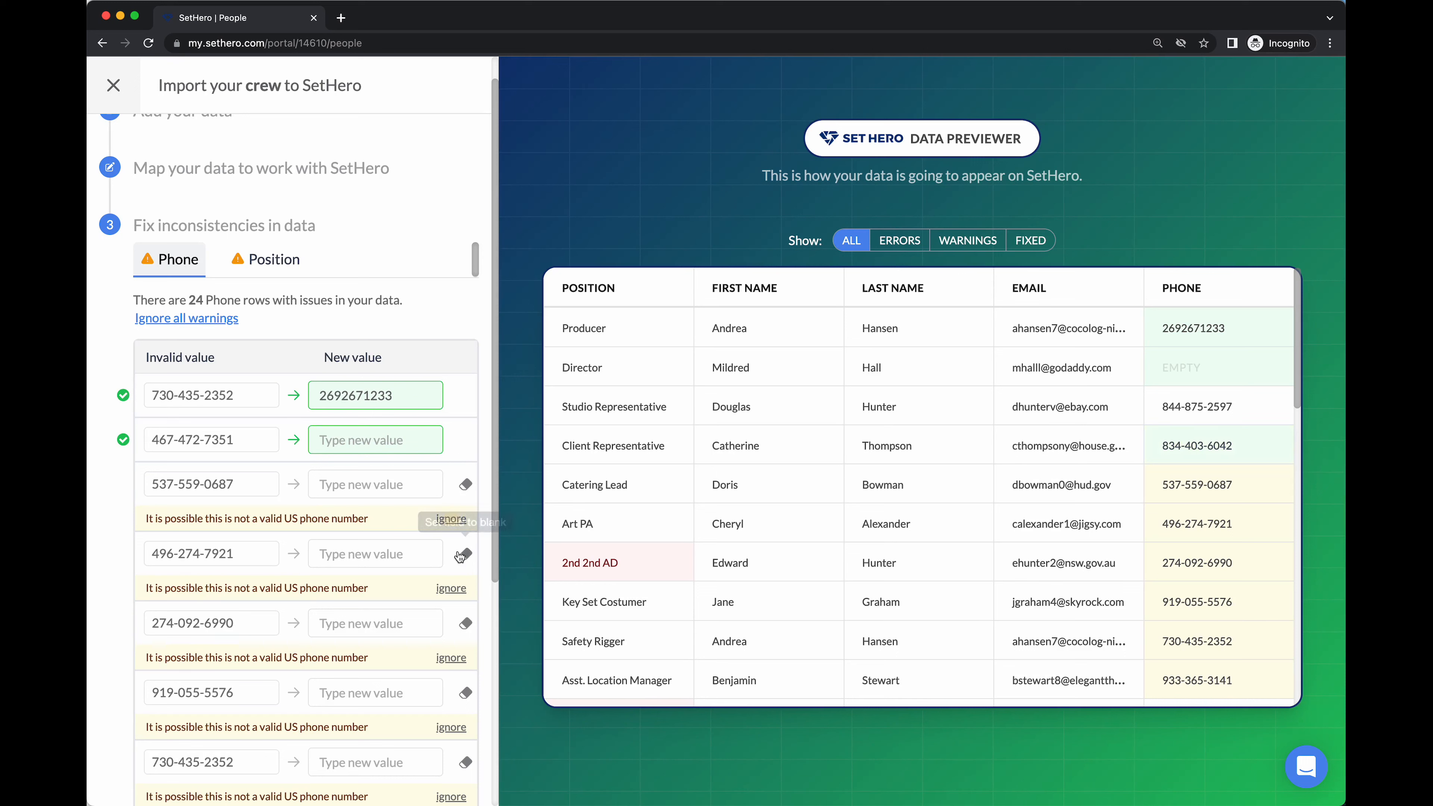
click(457, 521)
click(457, 520)
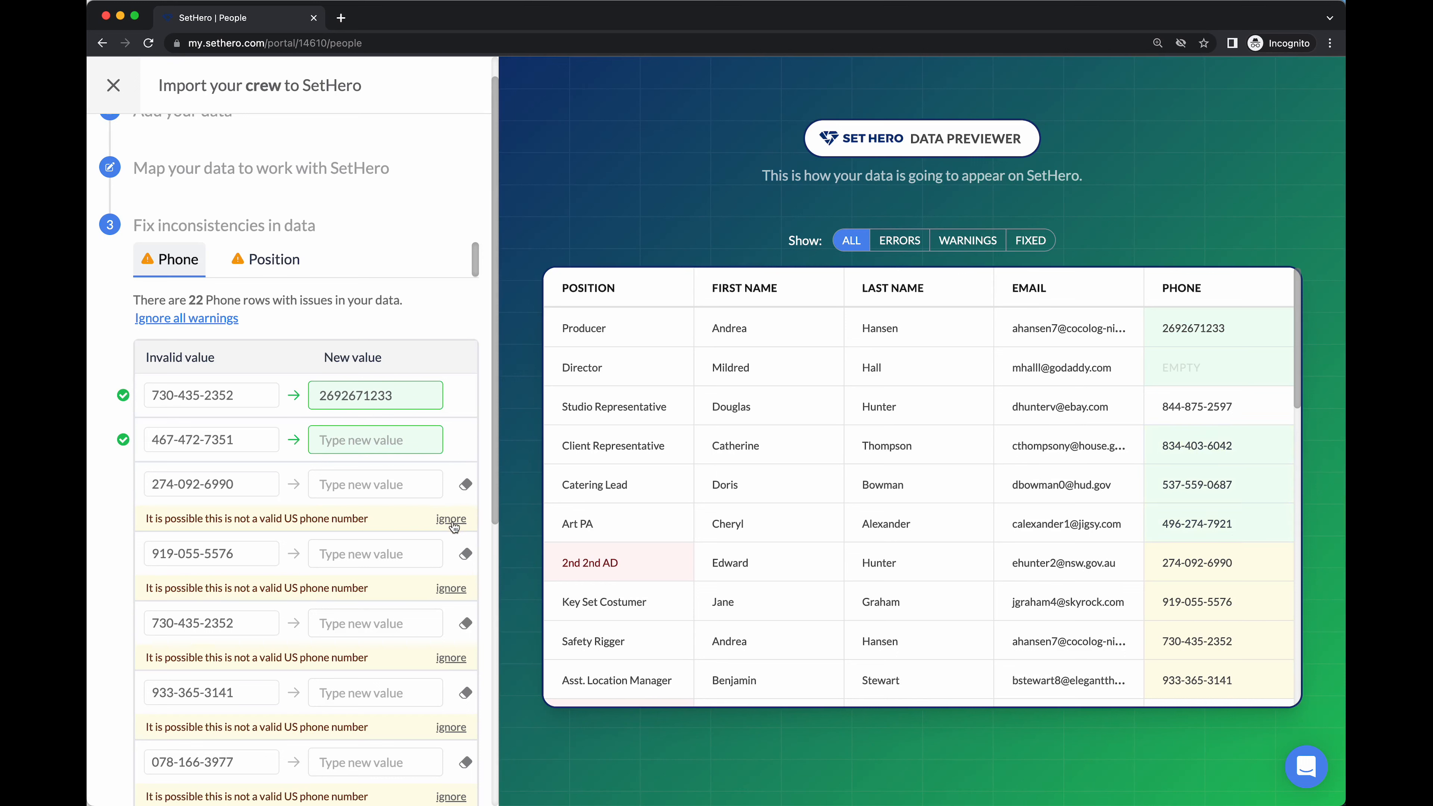
click(457, 522)
click(454, 520)
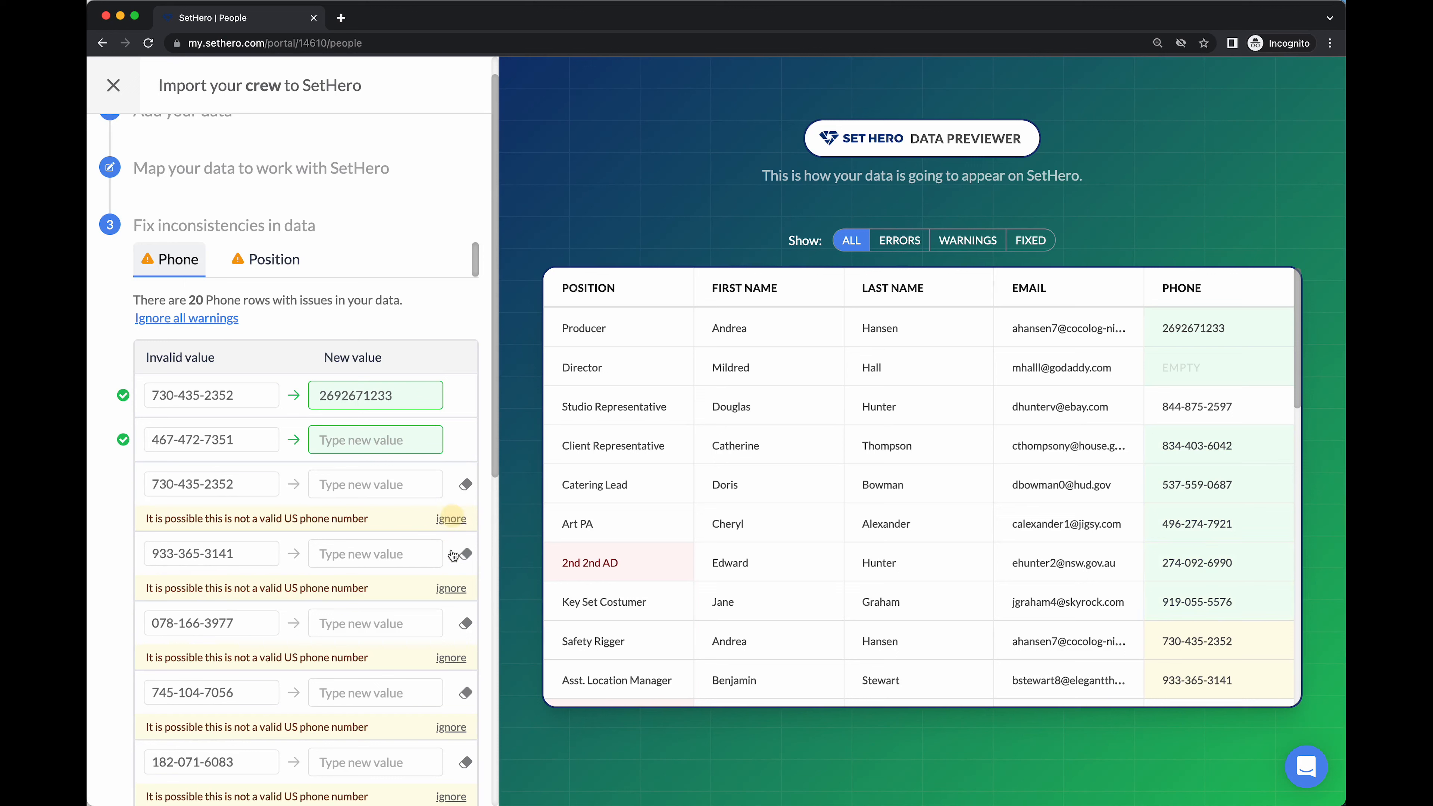
click(457, 590)
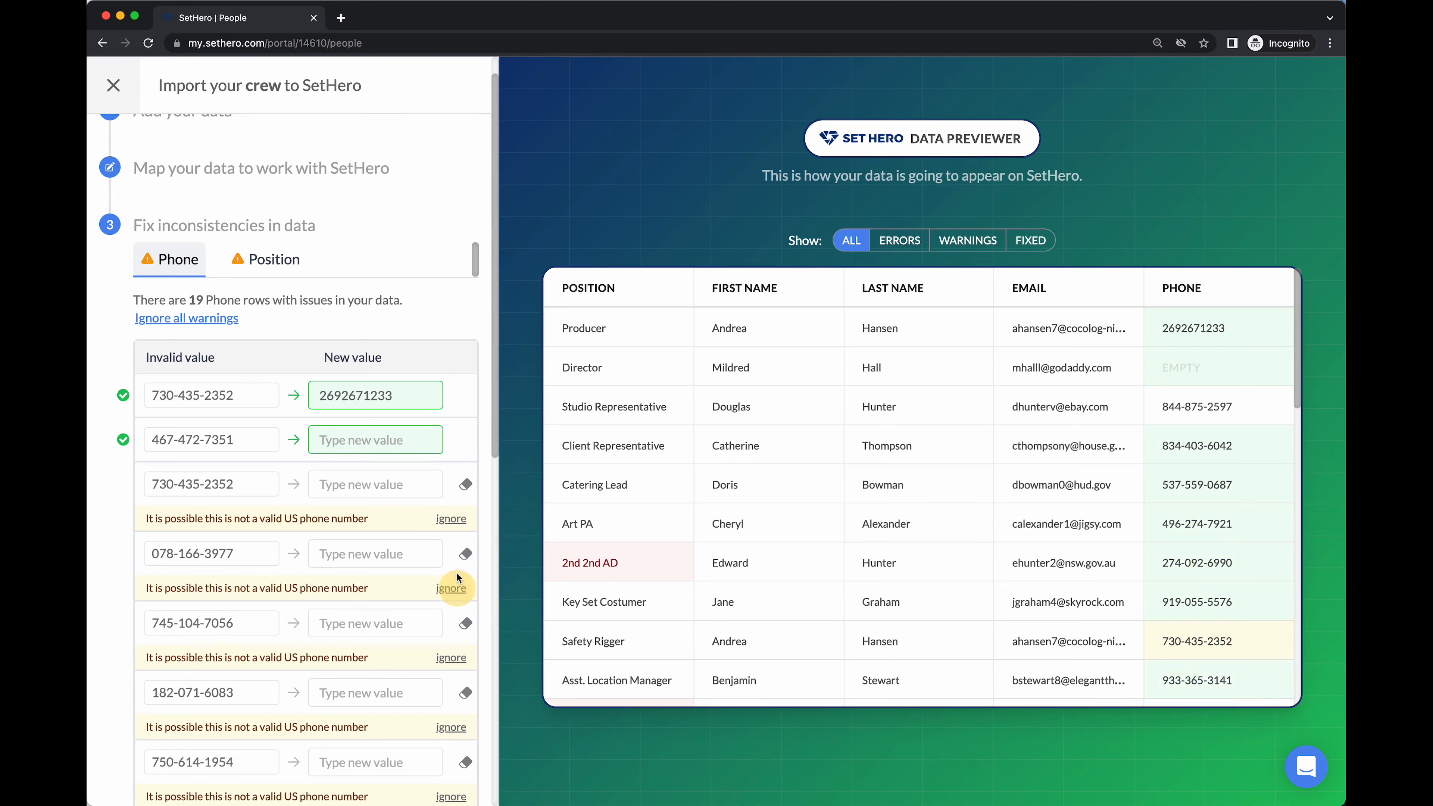
click(455, 522)
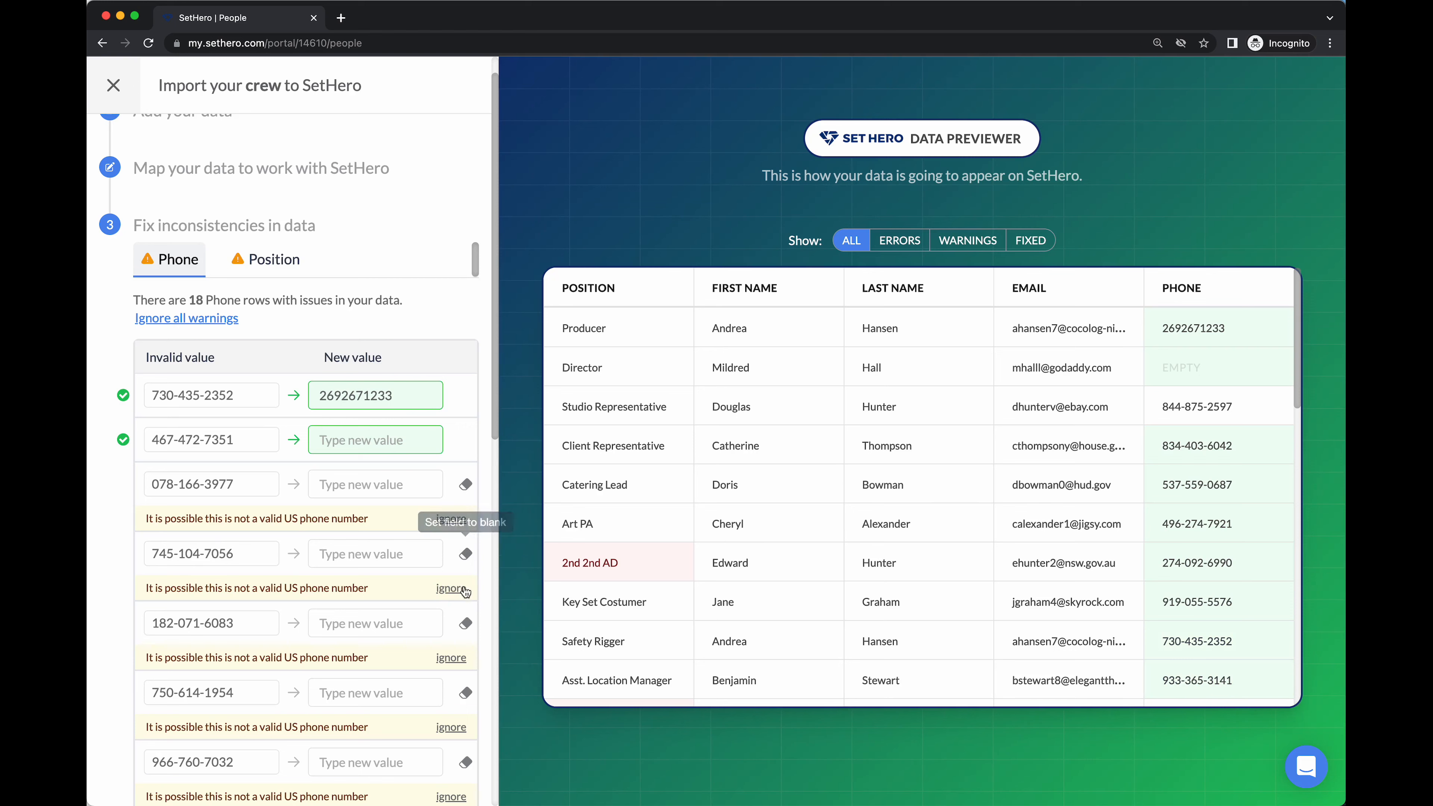
click(192, 319)
scroll(1117, 495, down, 10)
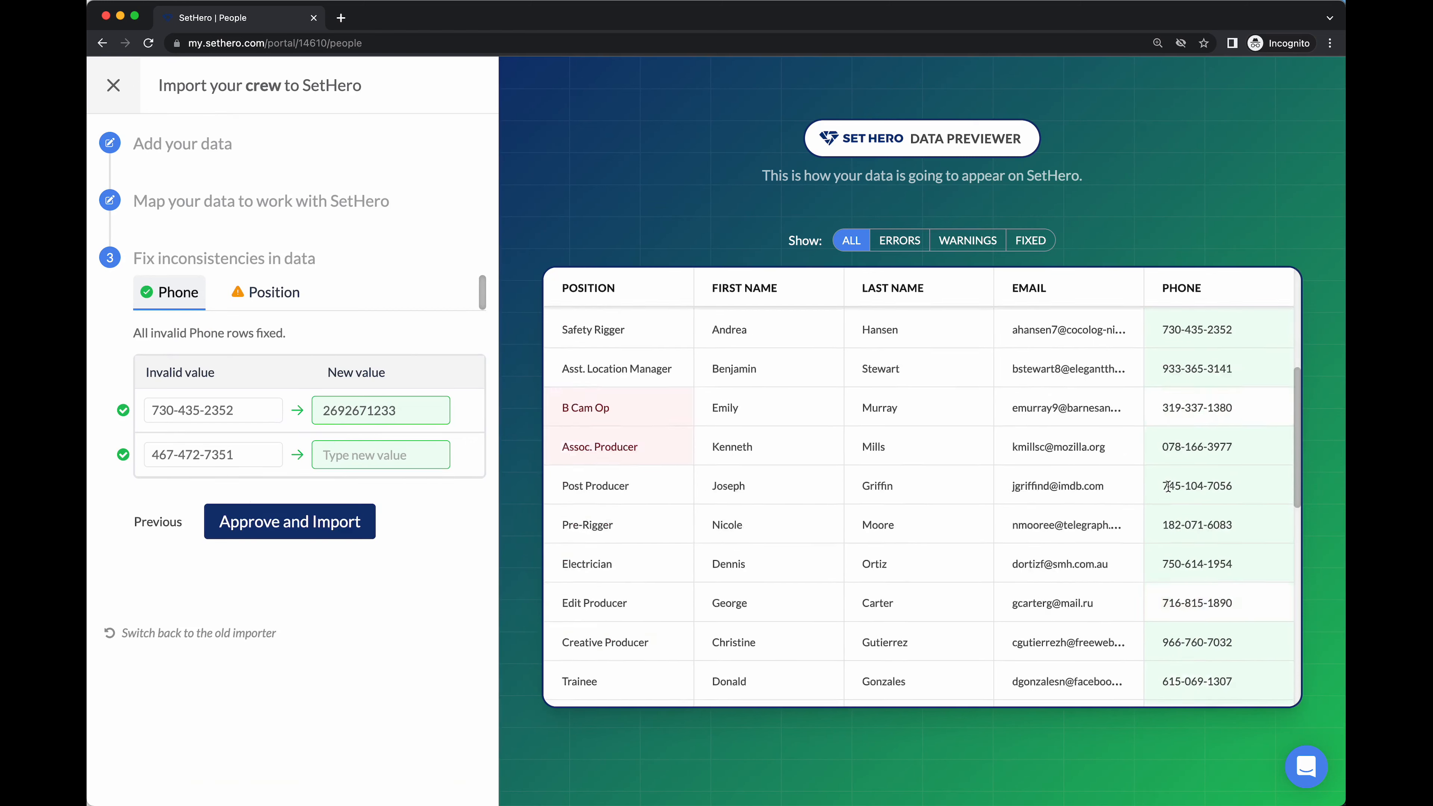
scroll(1117, 495, up, 10)
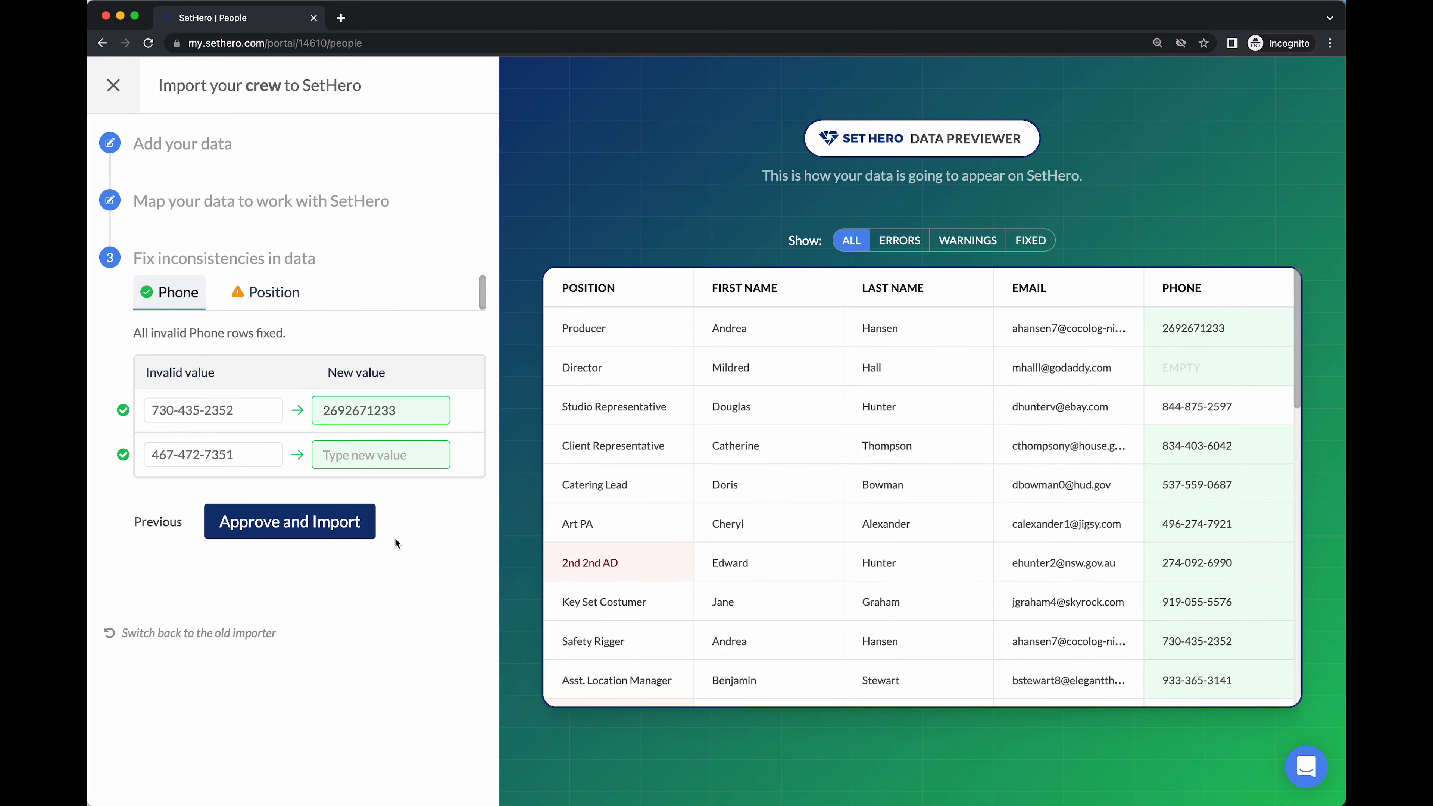
Map 2nd 2nd AD to 2nd 2nd Asst. Director and B Cam Op to B Camera Operator
click(330, 530)
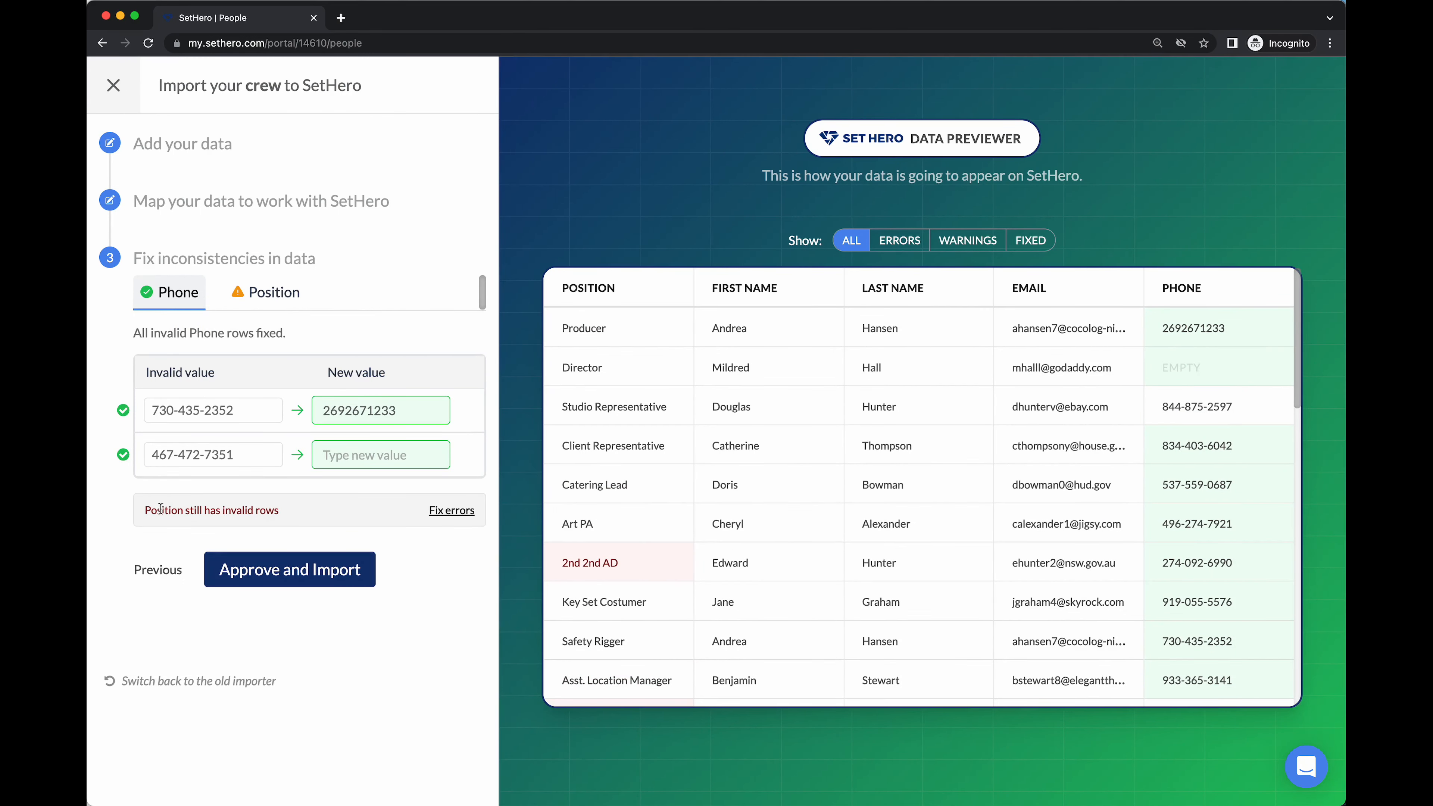
click(262, 304)
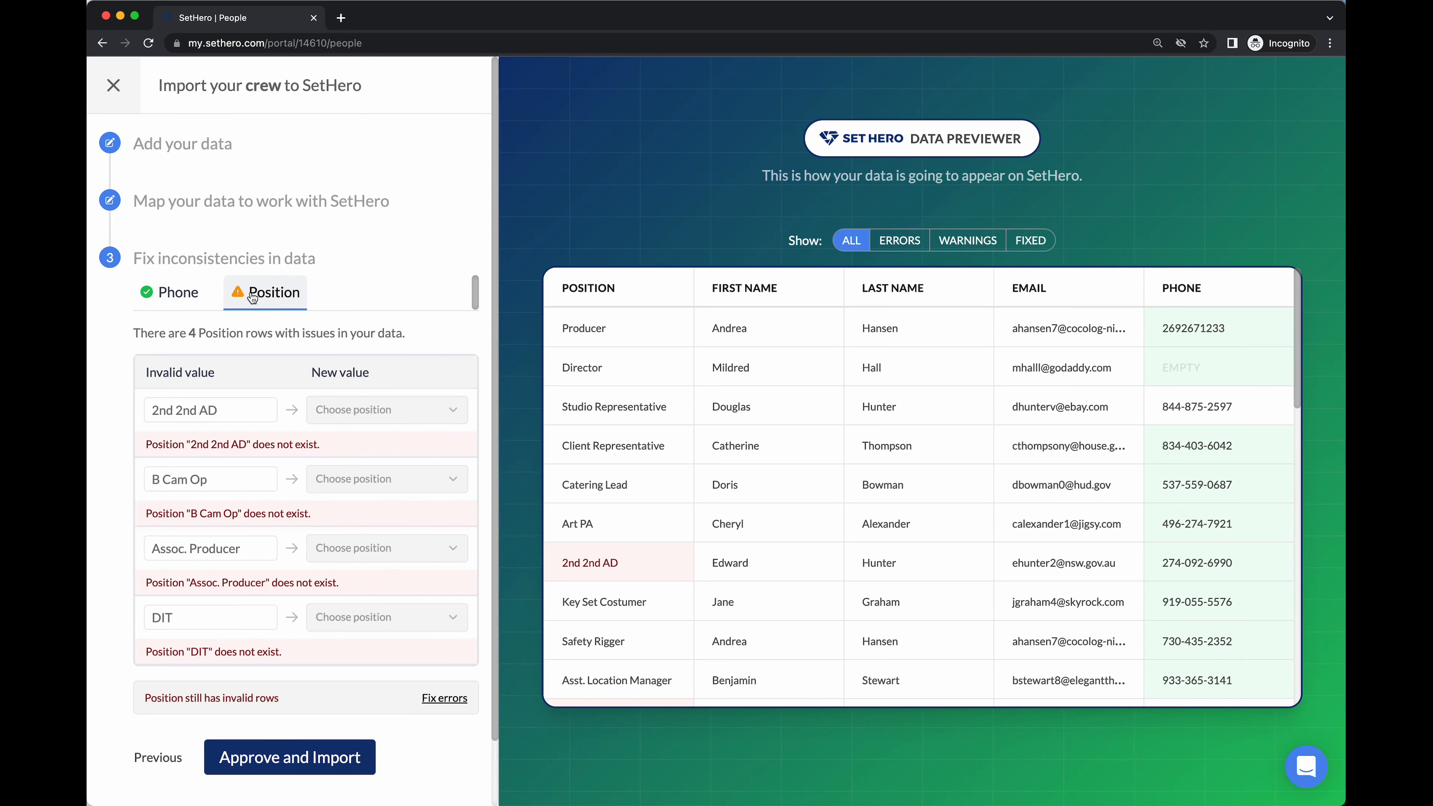
scroll(261, 361, down, 2)
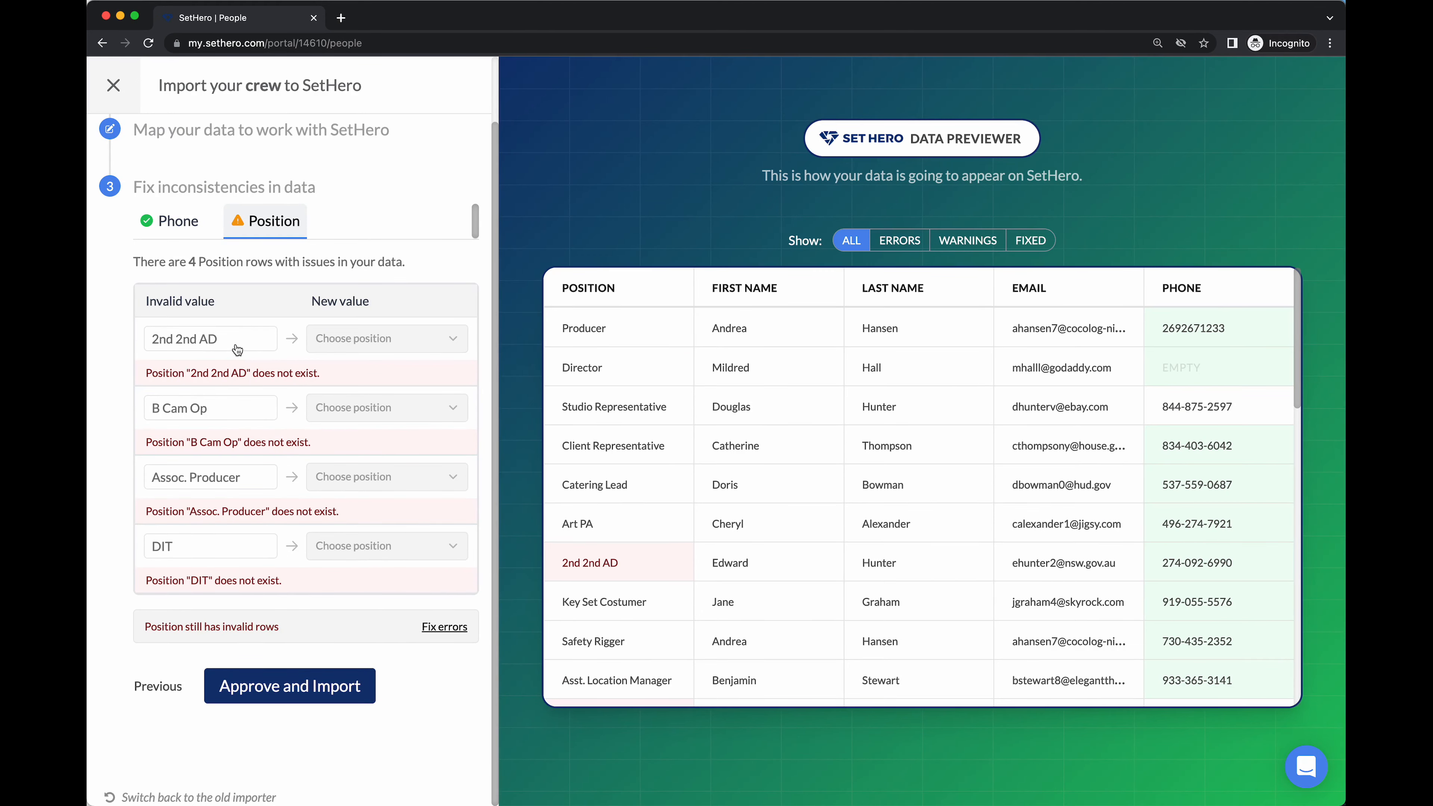
scroll(644, 529, down, 3)
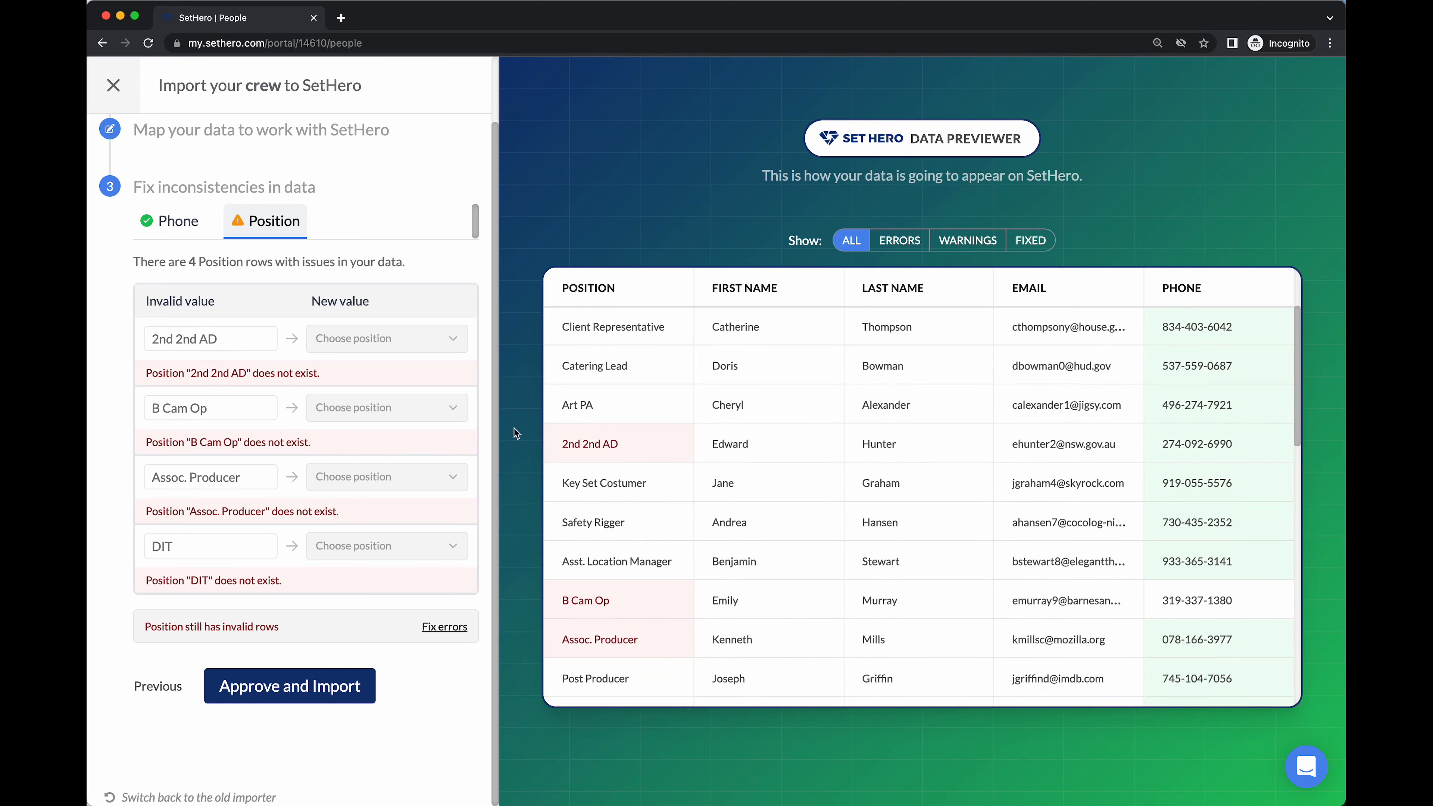
click(380, 343)
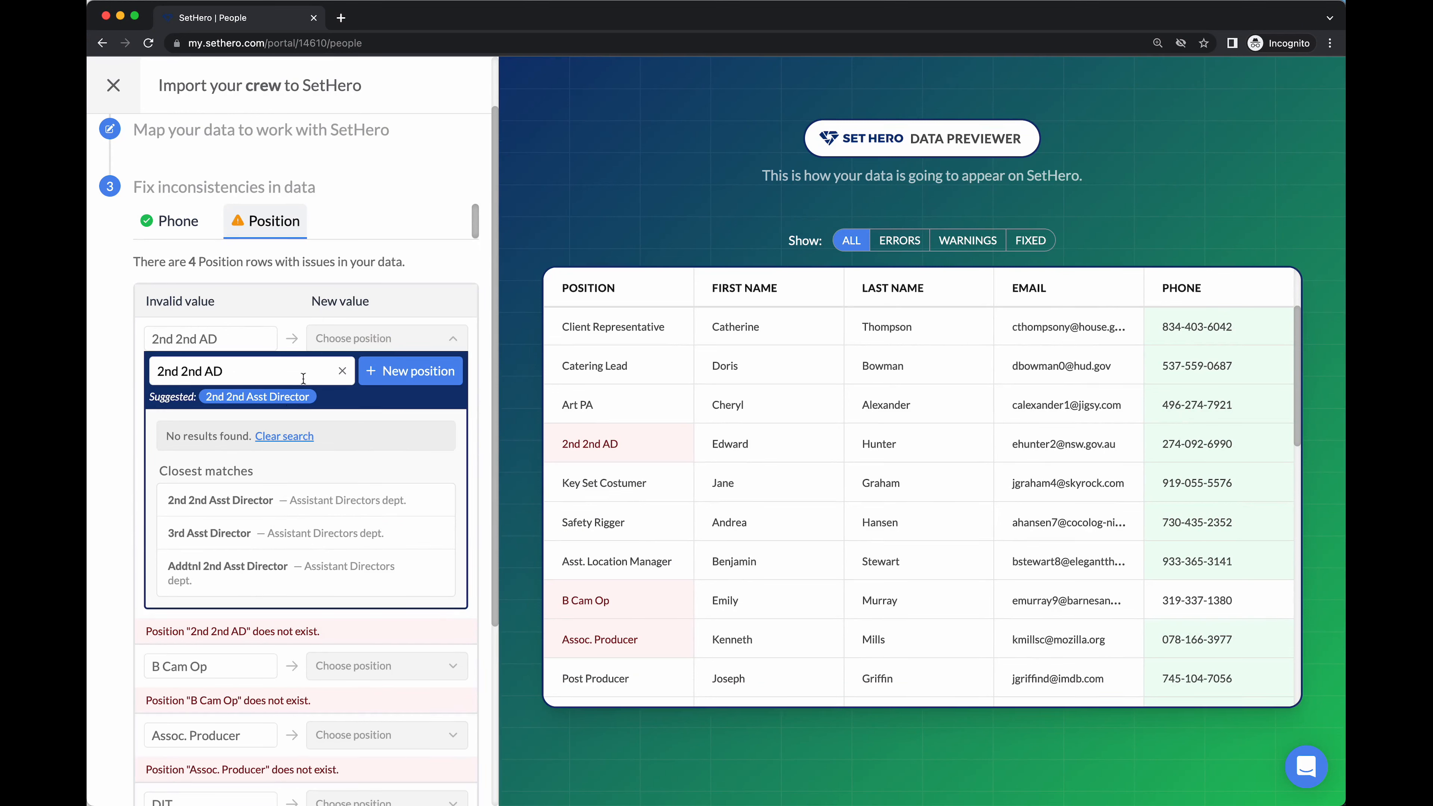
click(262, 399)
click(375, 411)
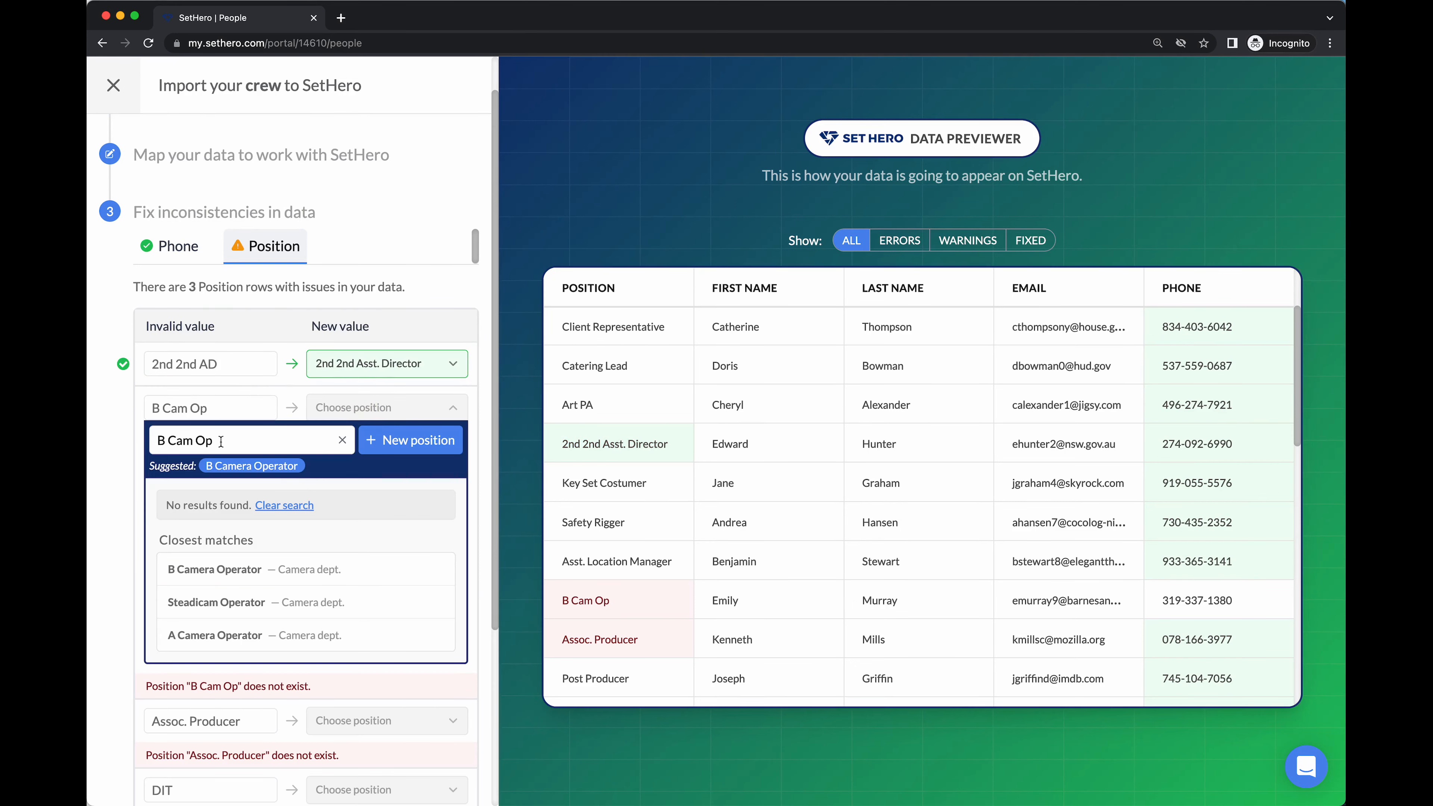
click(255, 468)
Map Assoc. Producer to Associate Producer from the Production department's positions
click(387, 484)
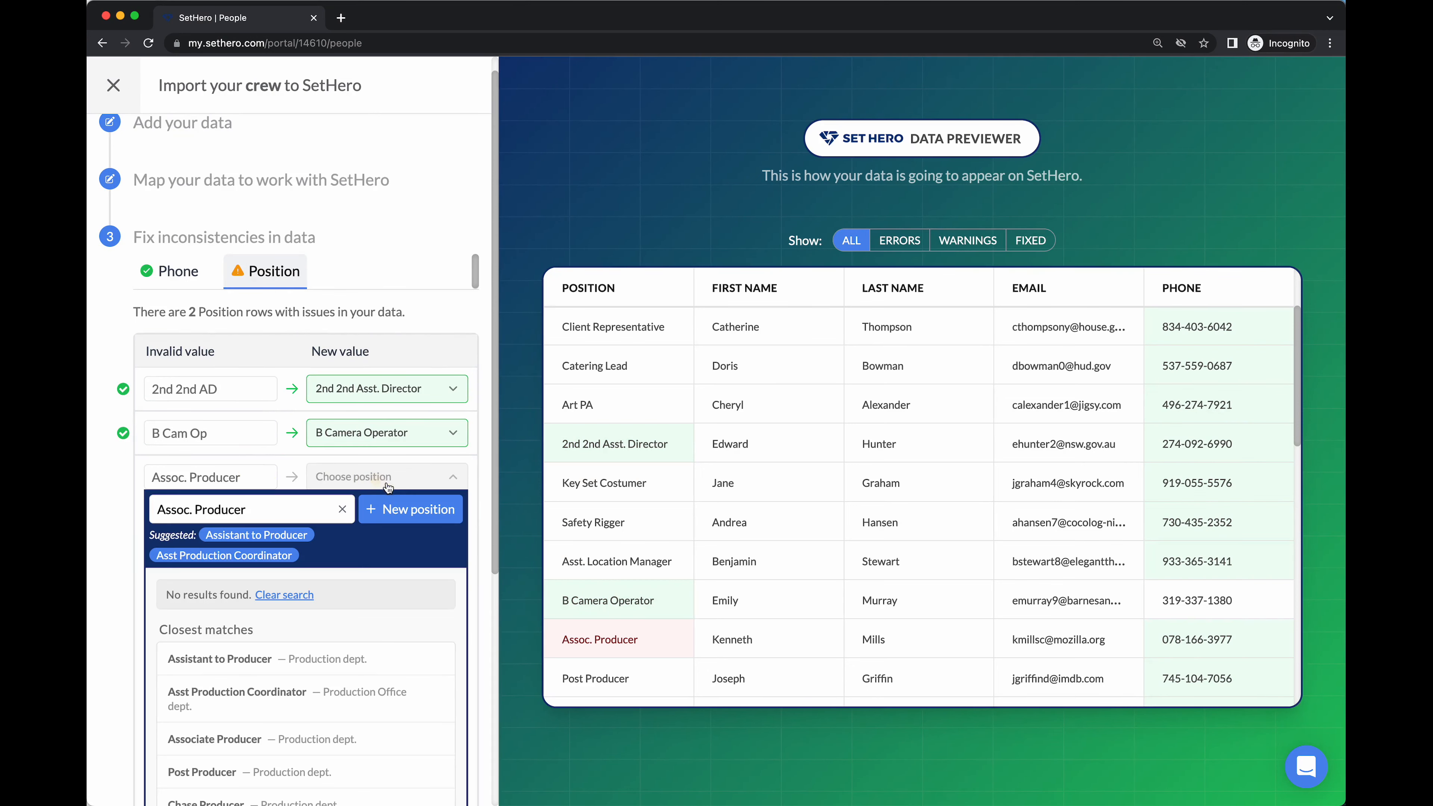
scroll(411, 598, down, 2)
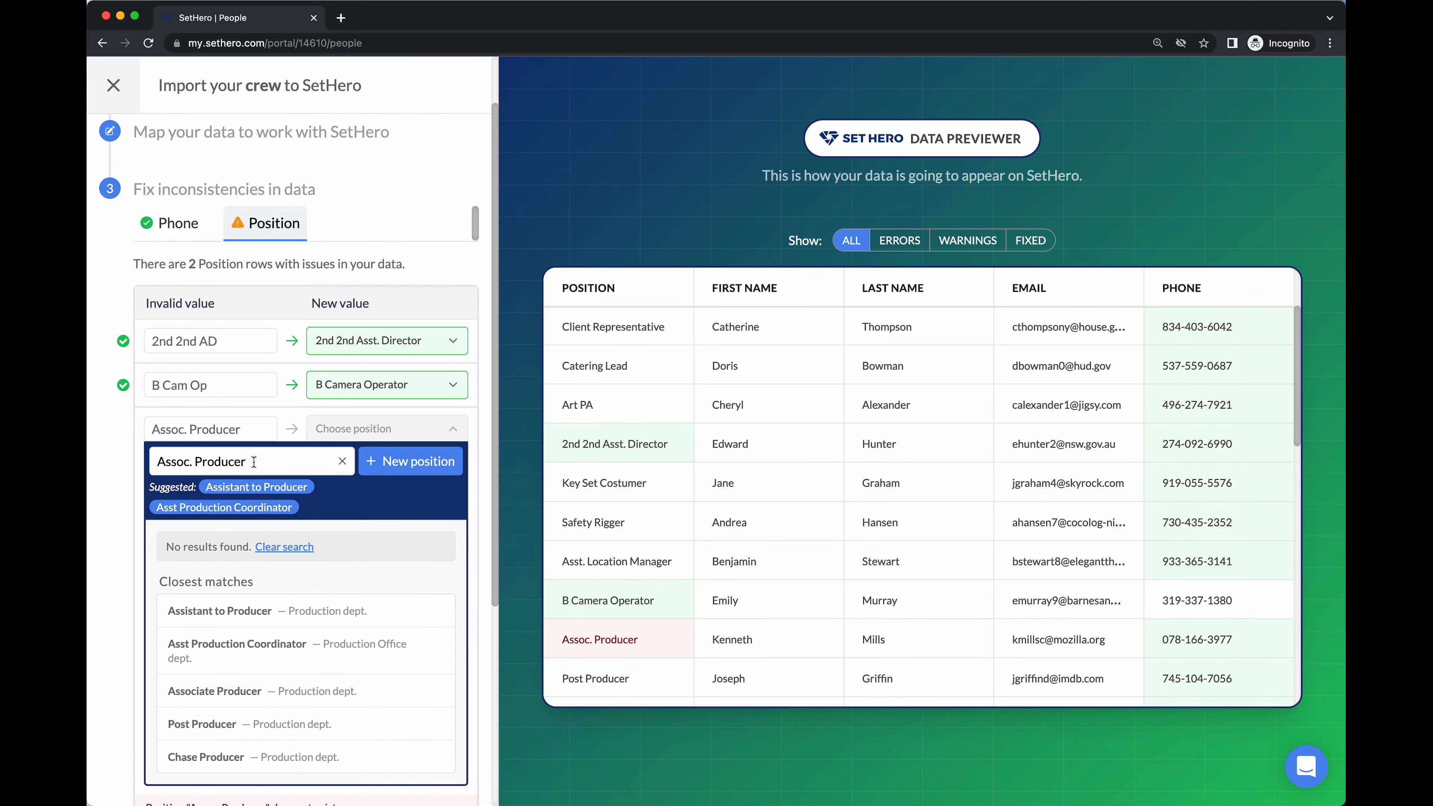
key(BackSpace)
key(BackSpace)
key(BackSpace)
key(BackSpace)
key(BackSpace)
key(BackSpace)
key(BackSpace)
key(BackSpace)
key(BackSpace)
key(BackSpace)
key(BackSpace)
key(BackSpace)
key(BackSpace)
key(BackSpace)
key(BackSpace)
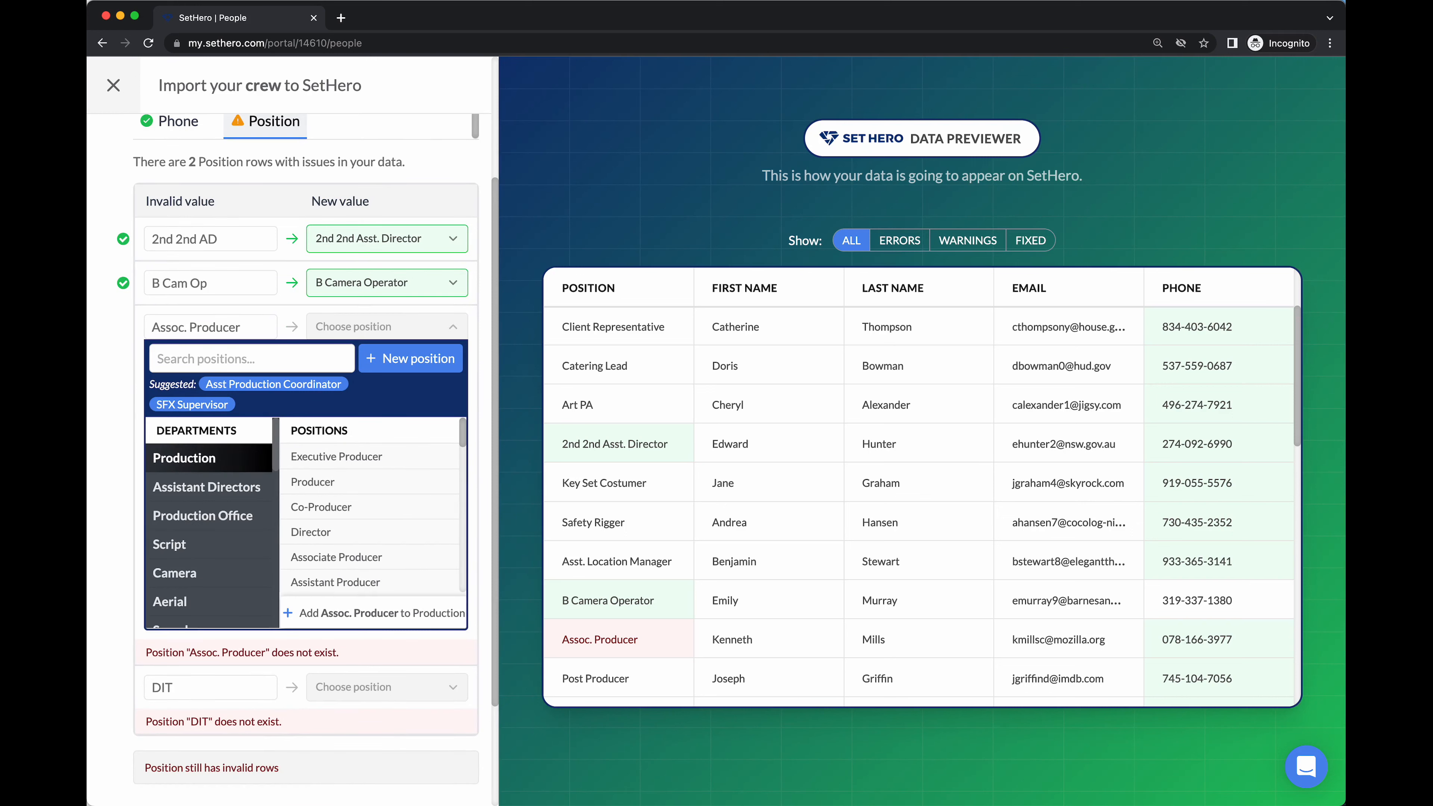
scroll(251, 493, down, 3)
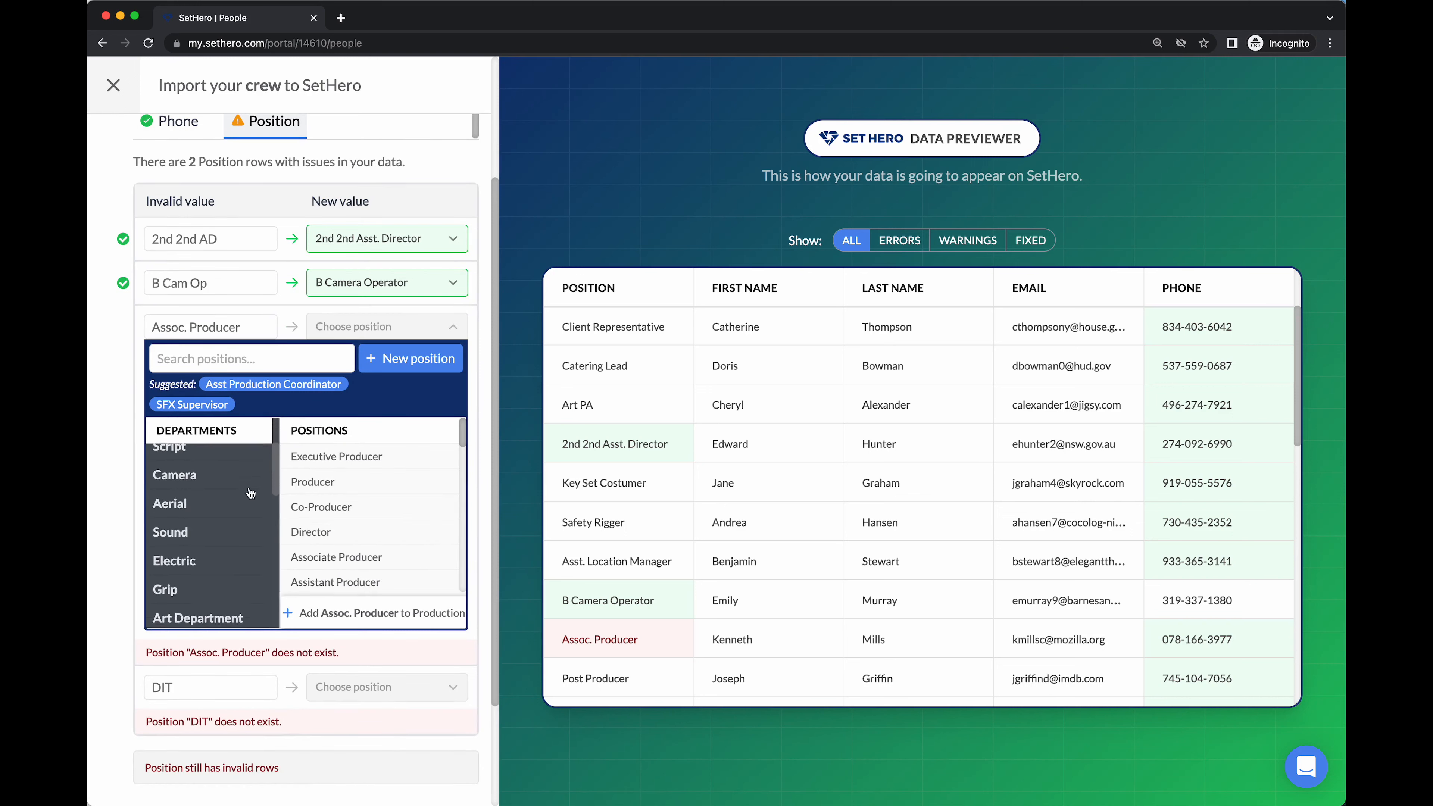
scroll(251, 493, up, 3)
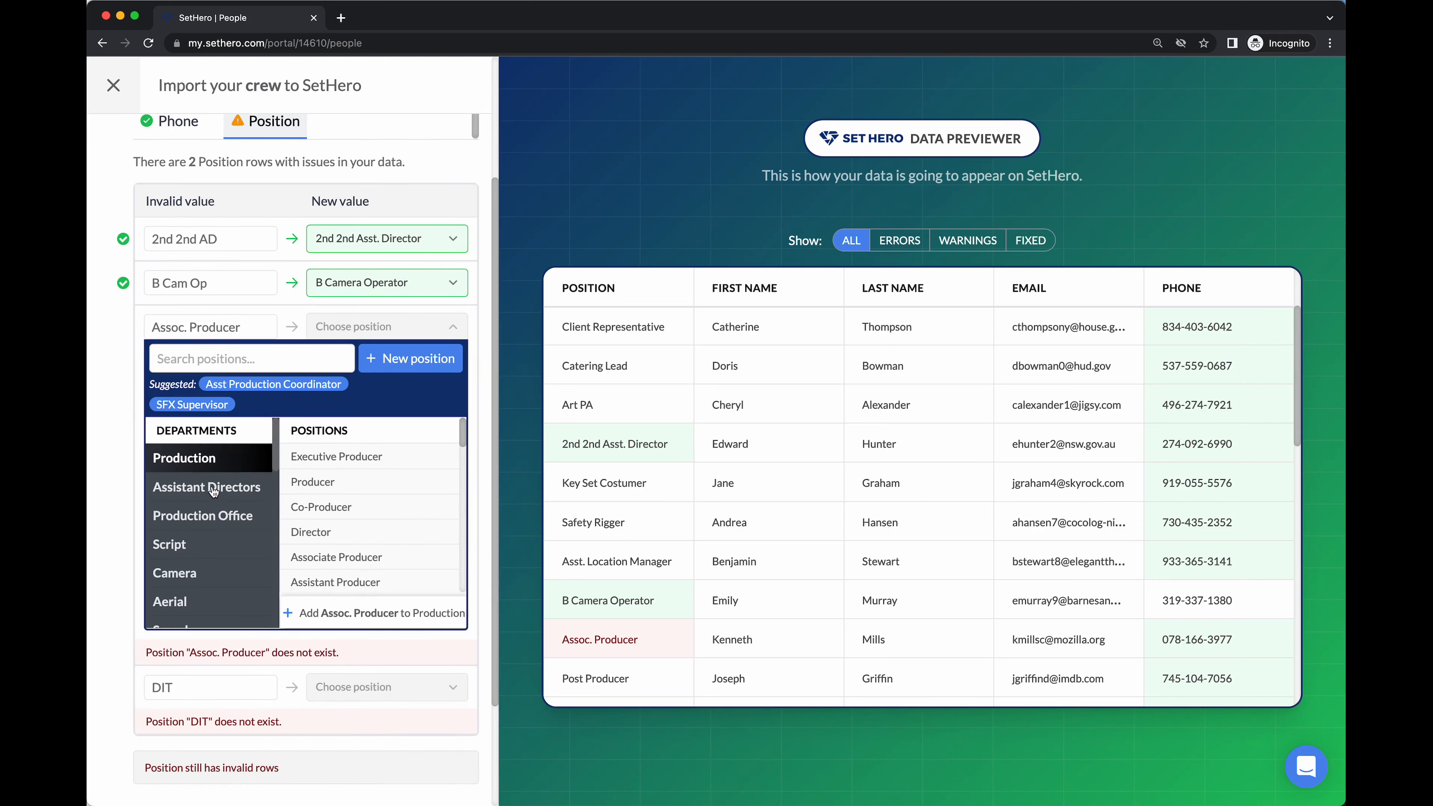
click(213, 491)
click(209, 405)
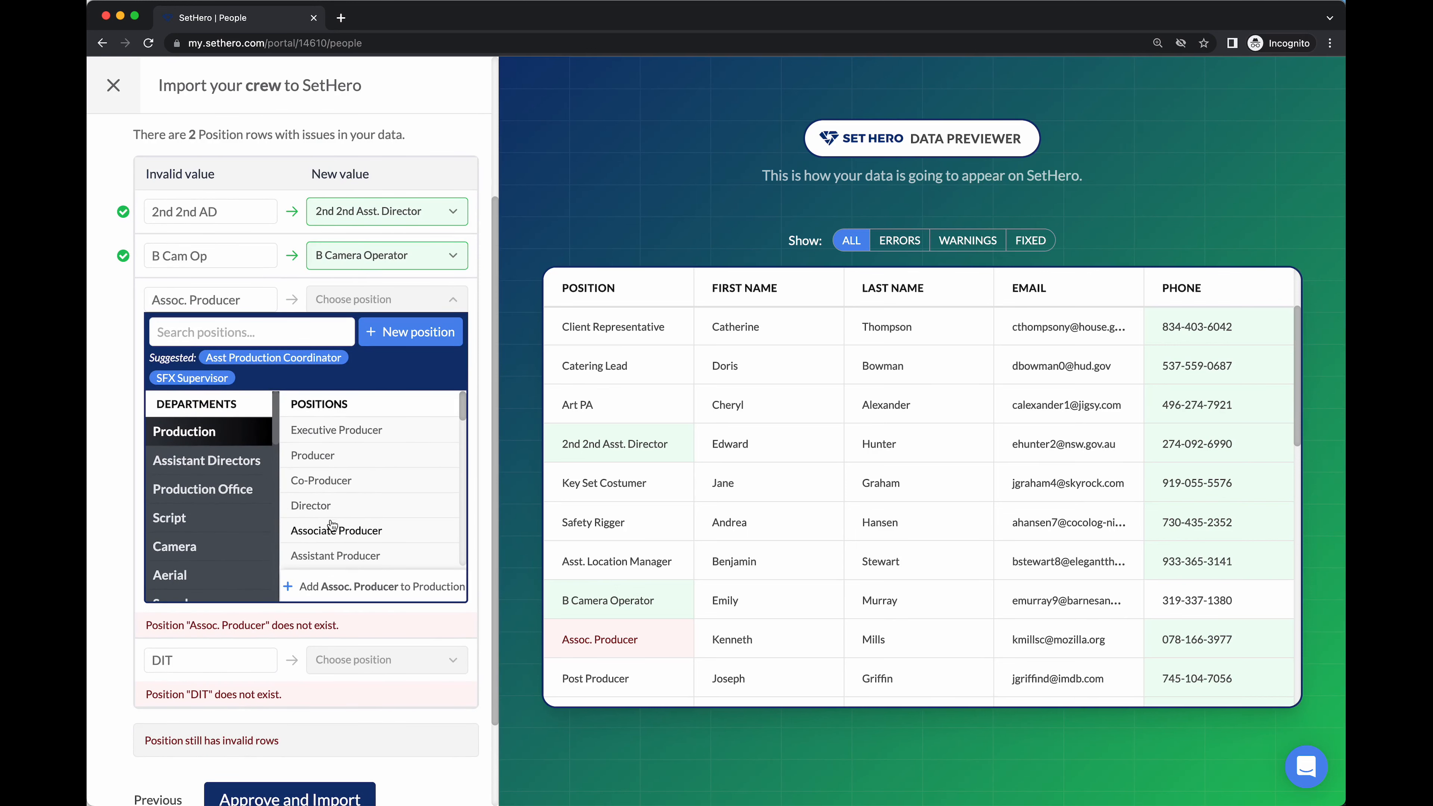
scroll(361, 542, down, 1)
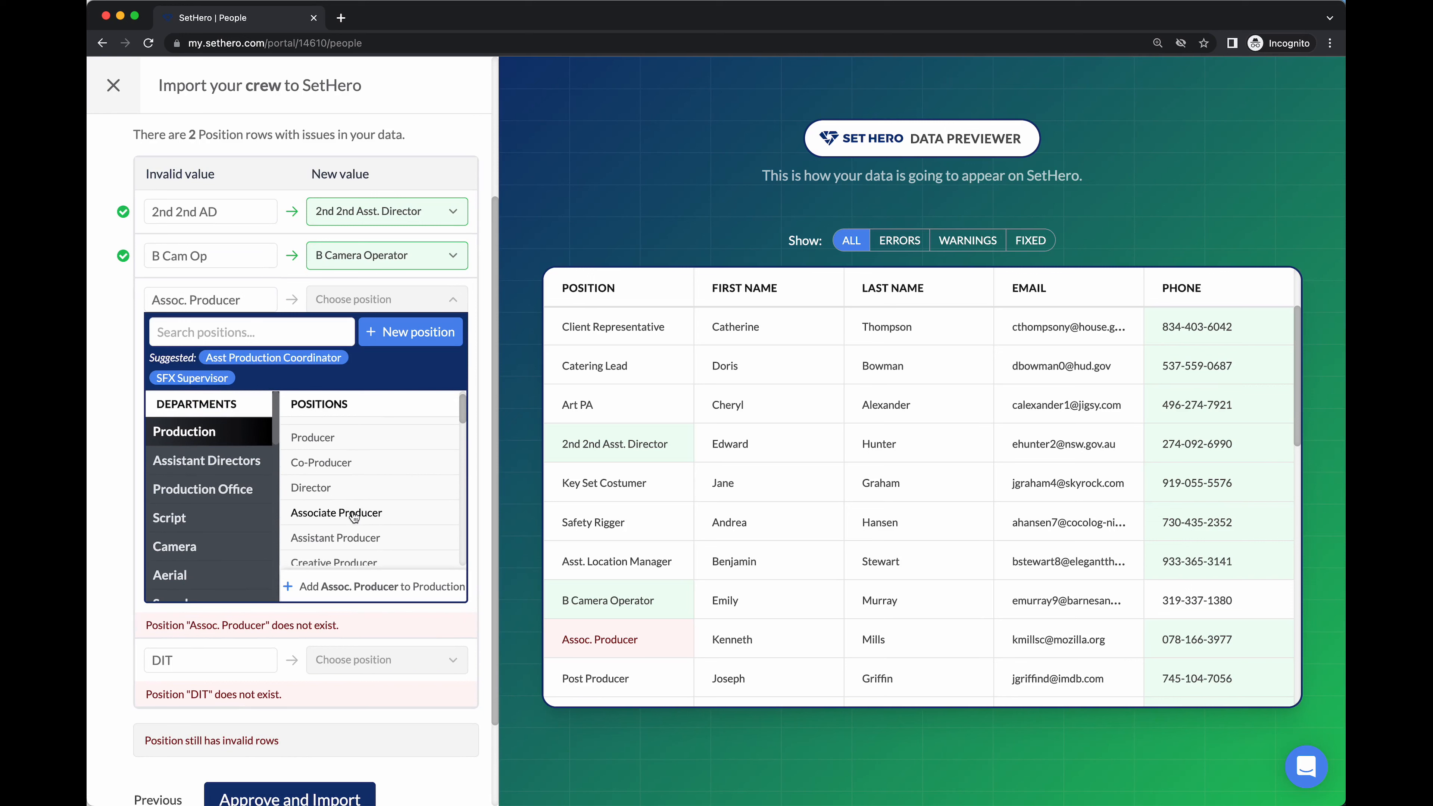
click(352, 513)
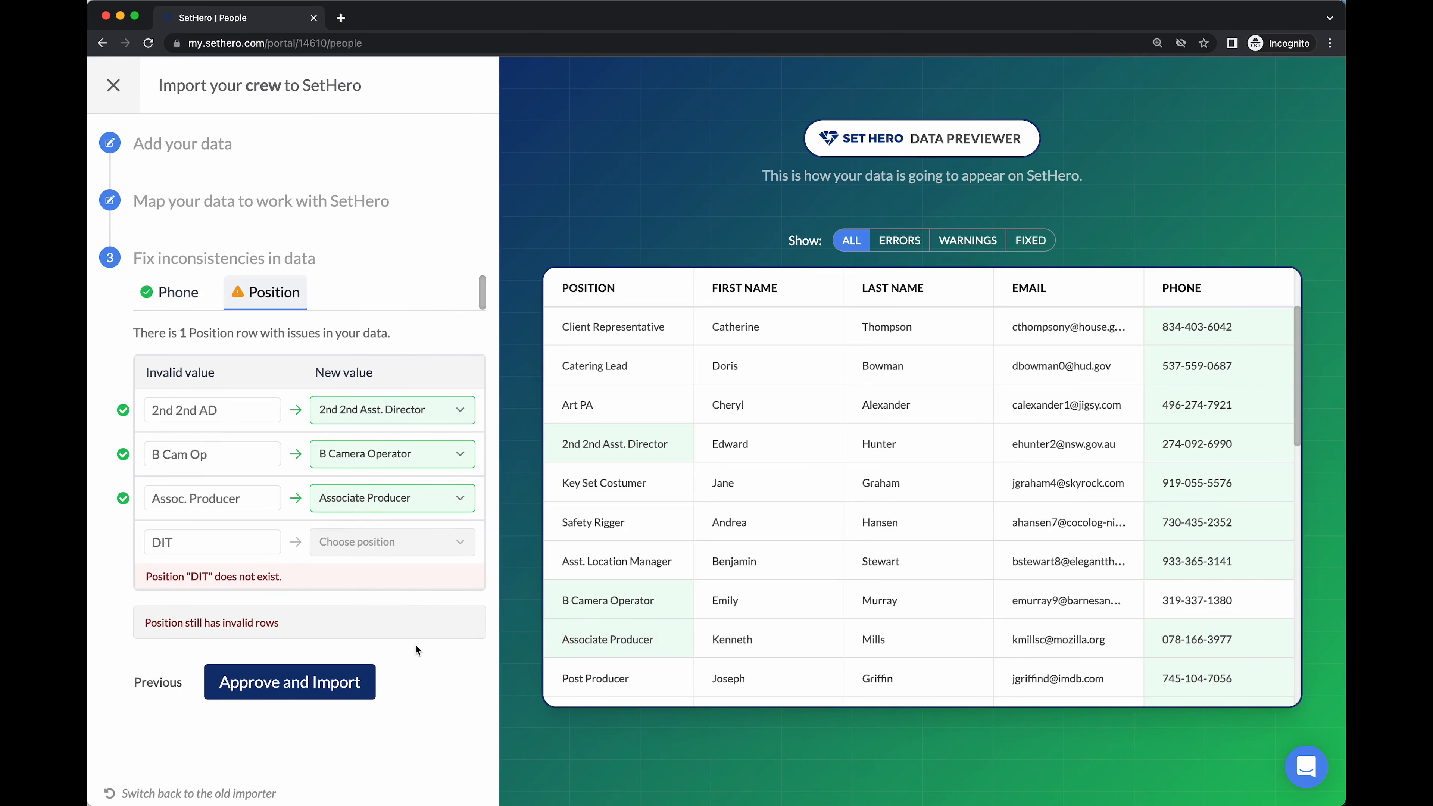
click(198, 544)
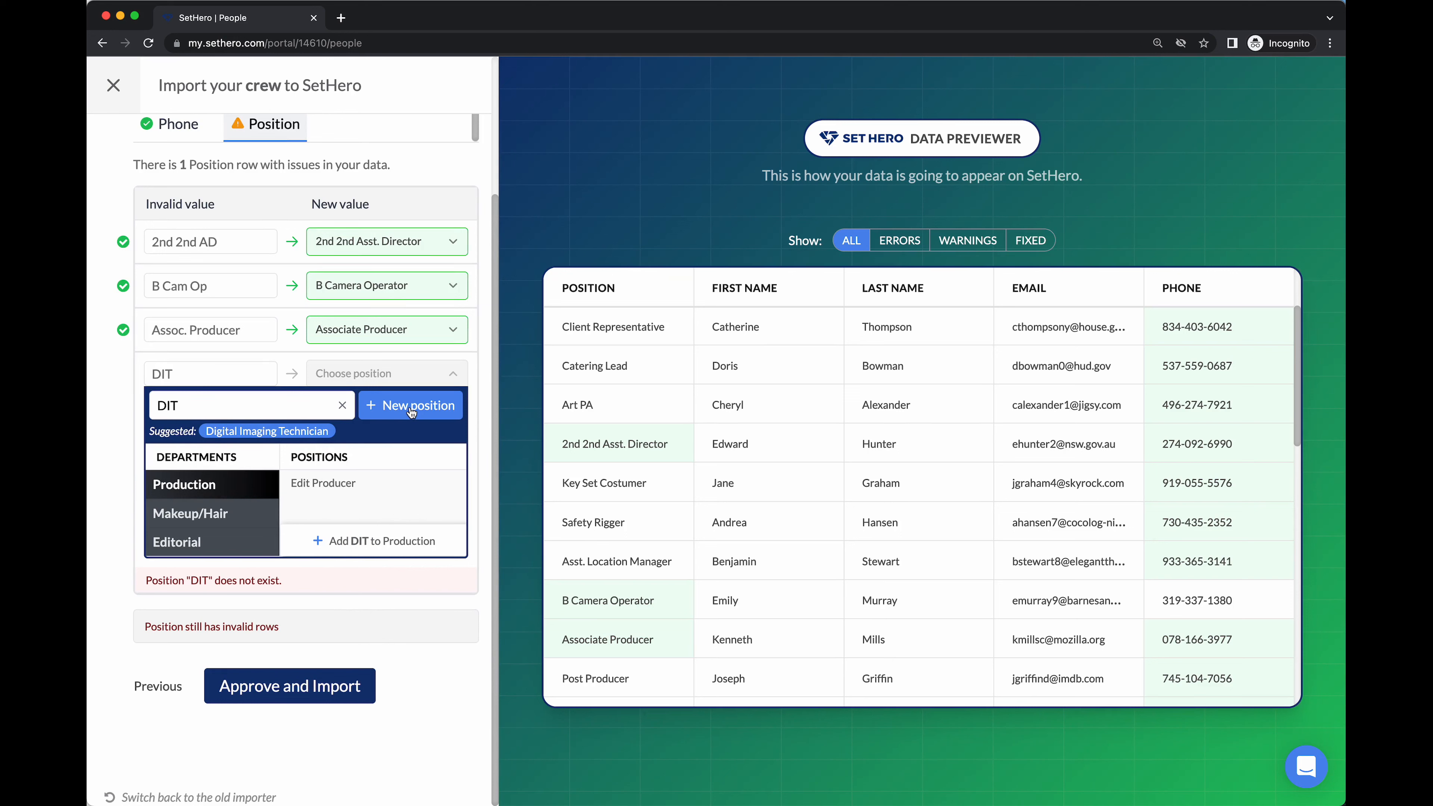
Create a new DIT position in the Camera department and map DIT to it
click(426, 410)
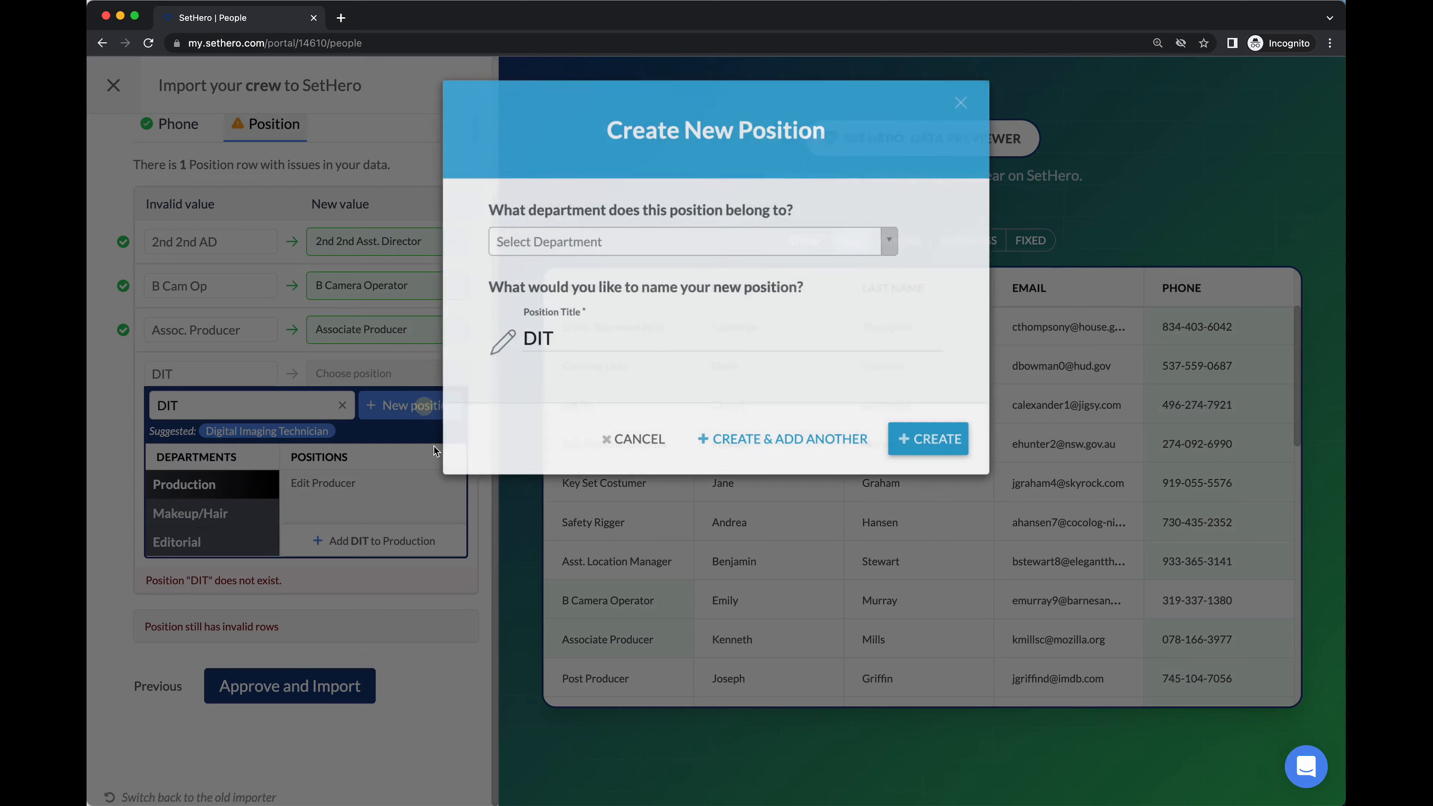
click(553, 248)
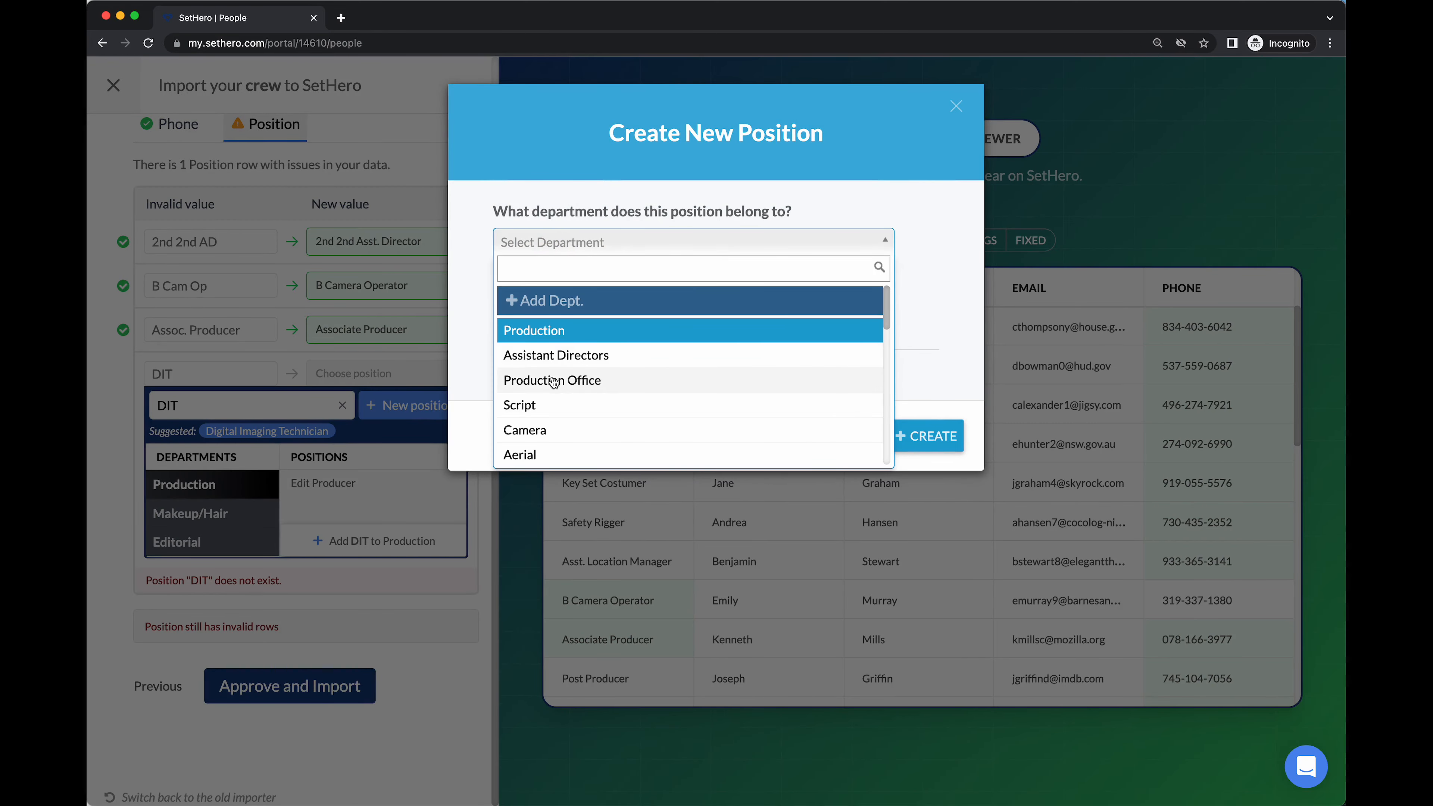
click(547, 430)
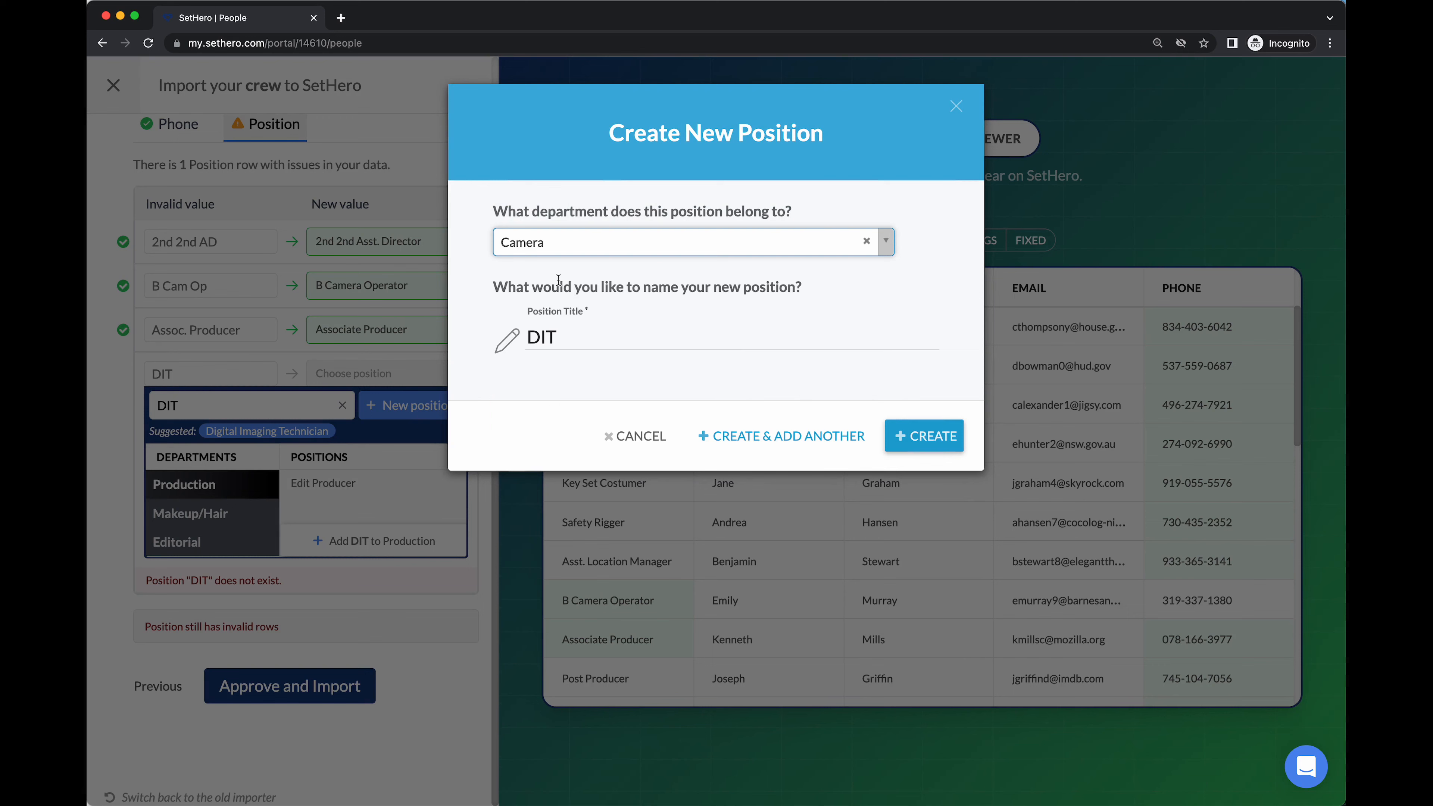
click(561, 335)
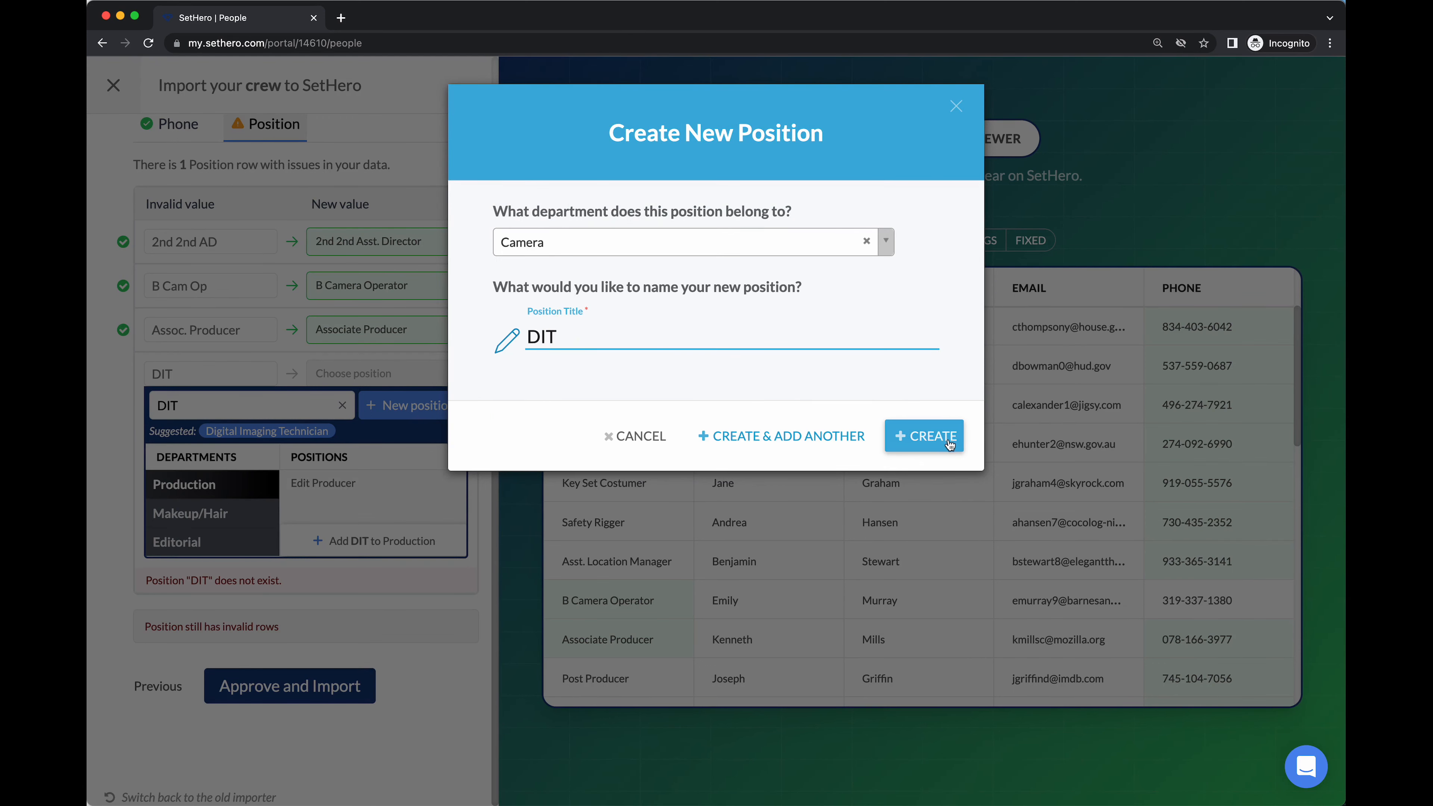
click(931, 433)
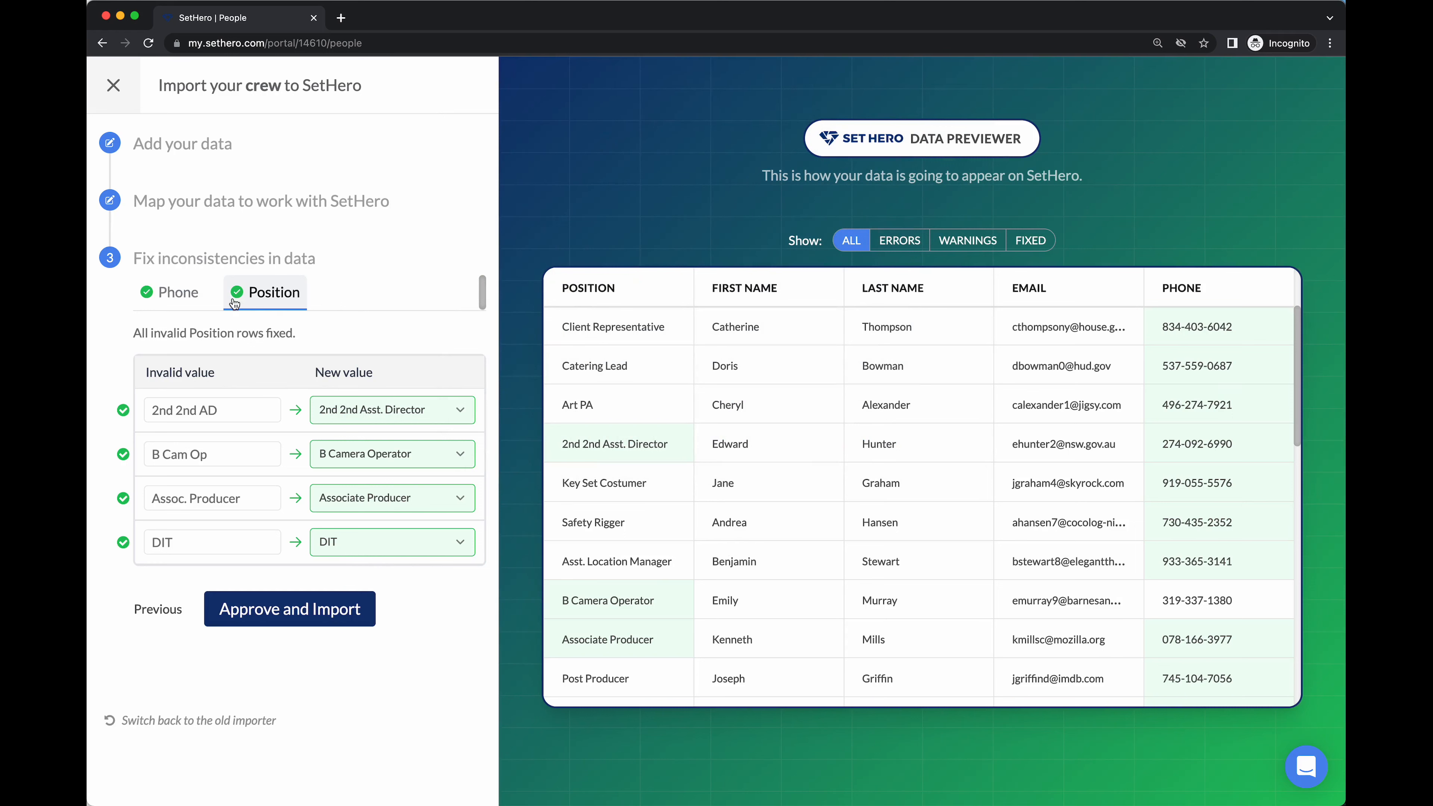
scroll(781, 565, down, 3)
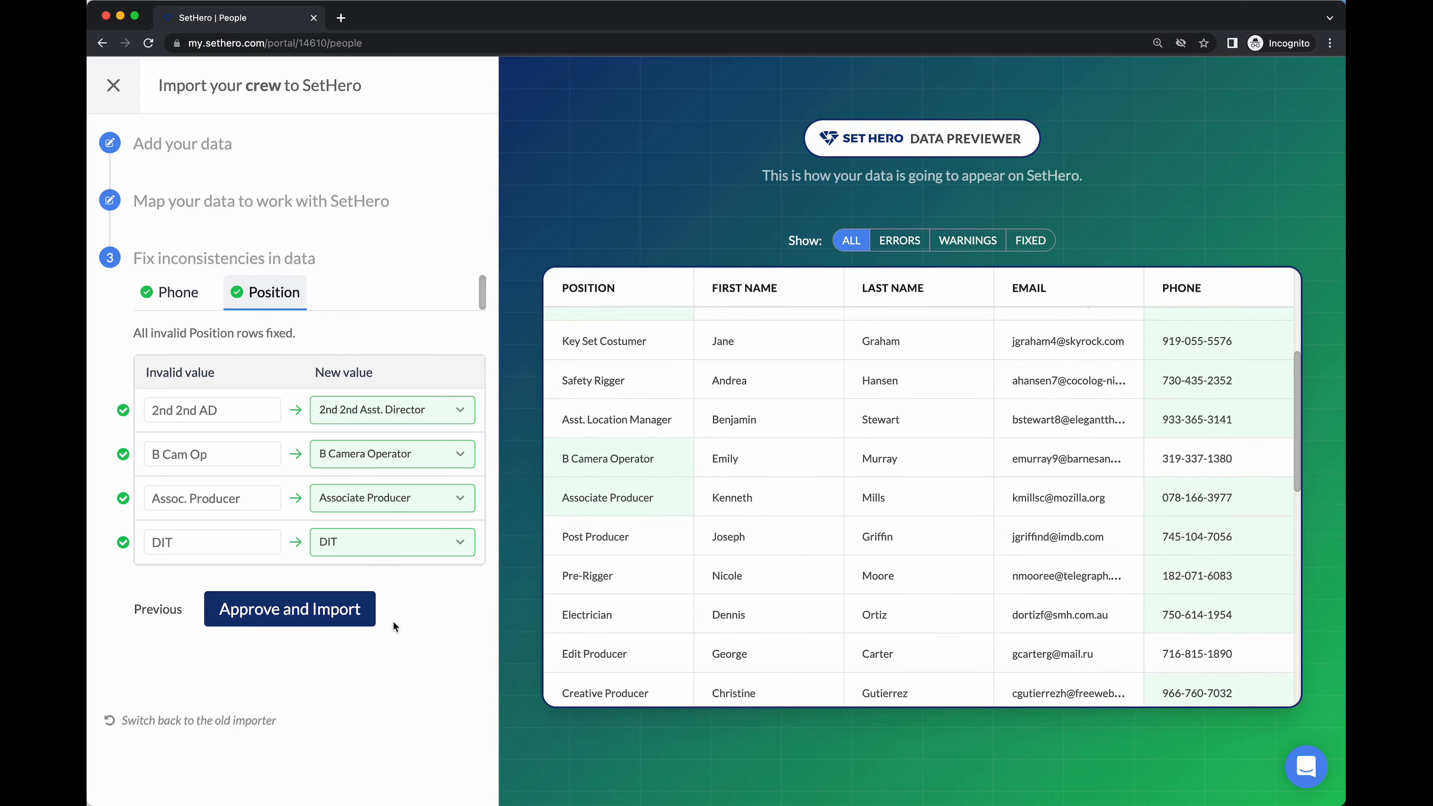
Import the crew list, acknowledge the success message, and scroll through the All People table
click(326, 619)
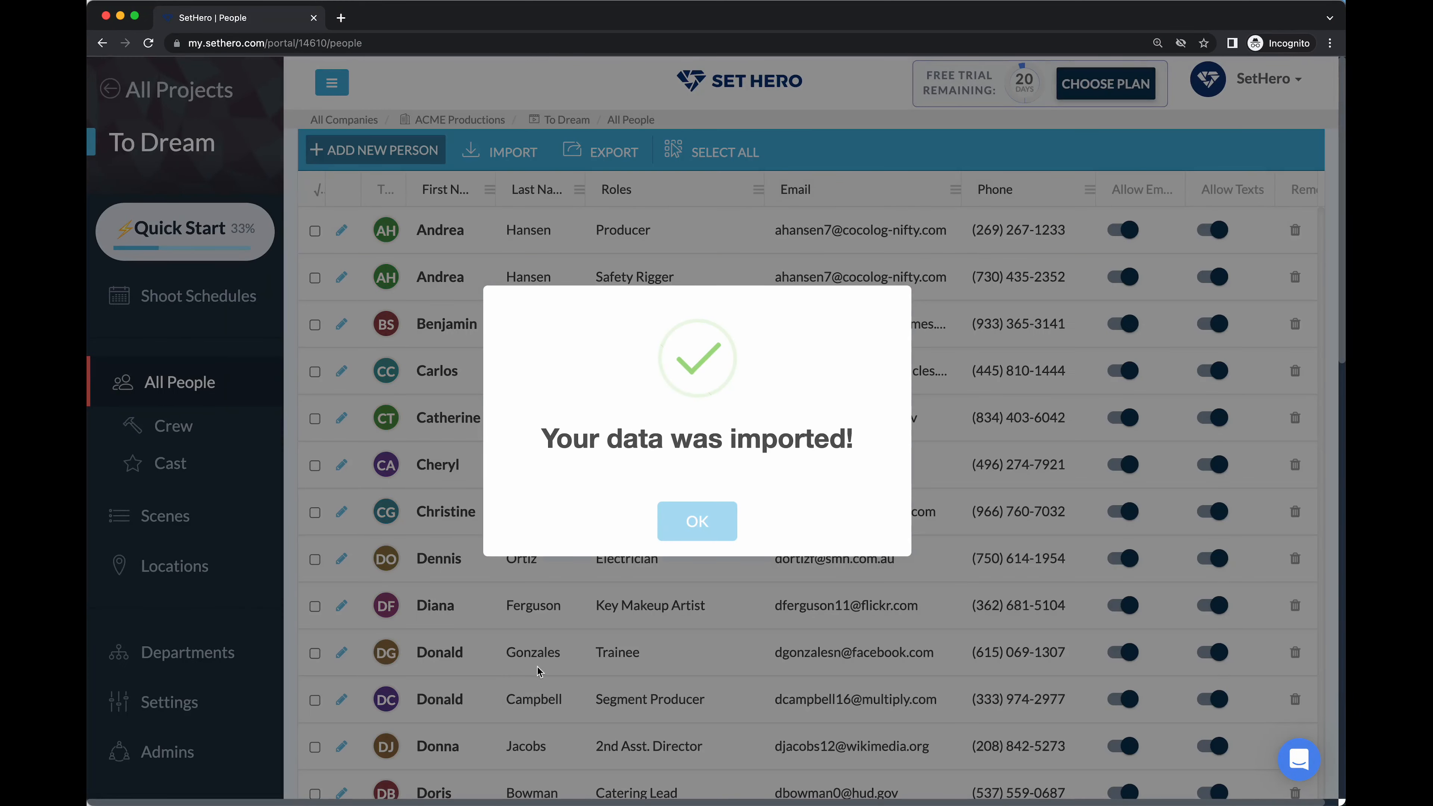
click(697, 522)
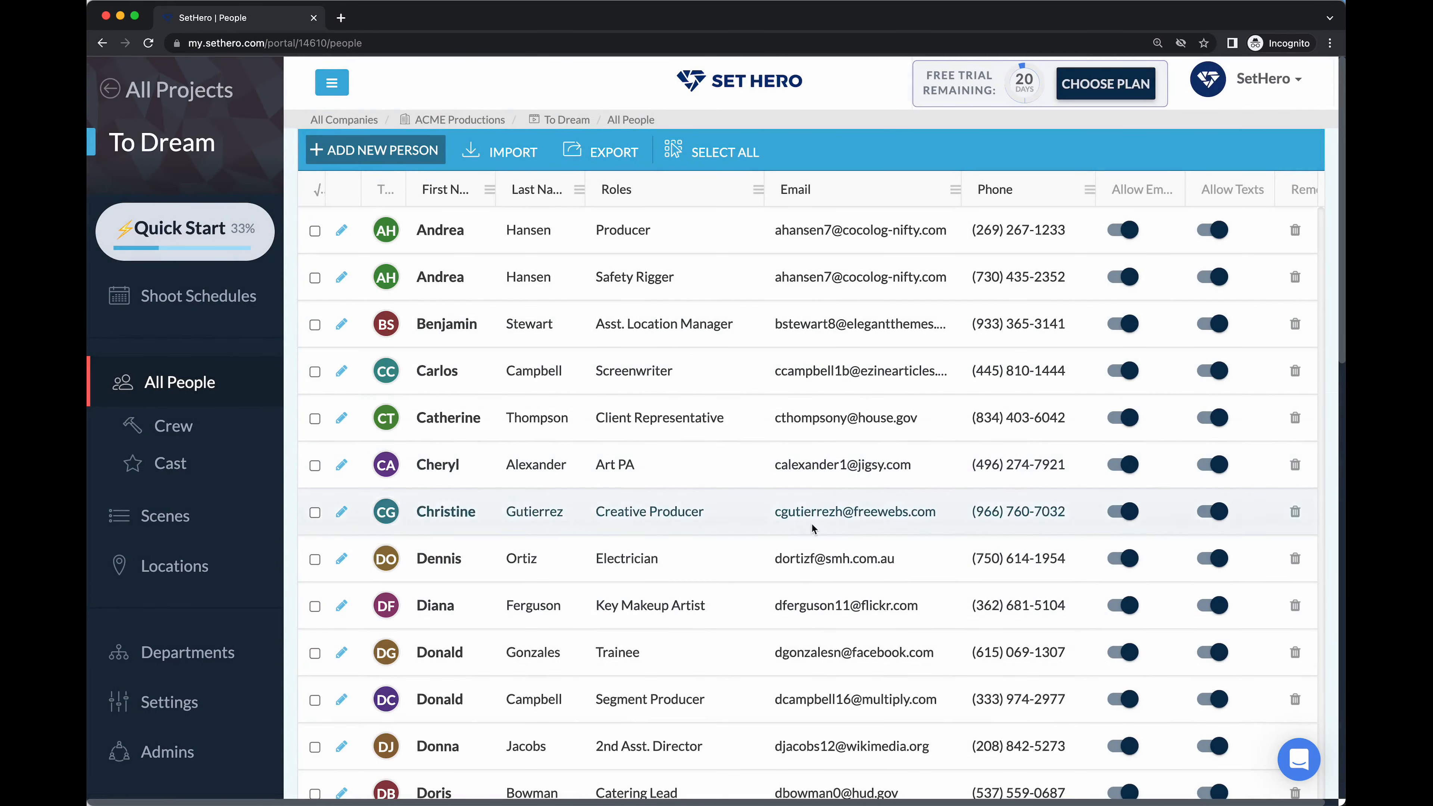
scroll(818, 507, down, 10)
scroll(818, 514, up, 10)
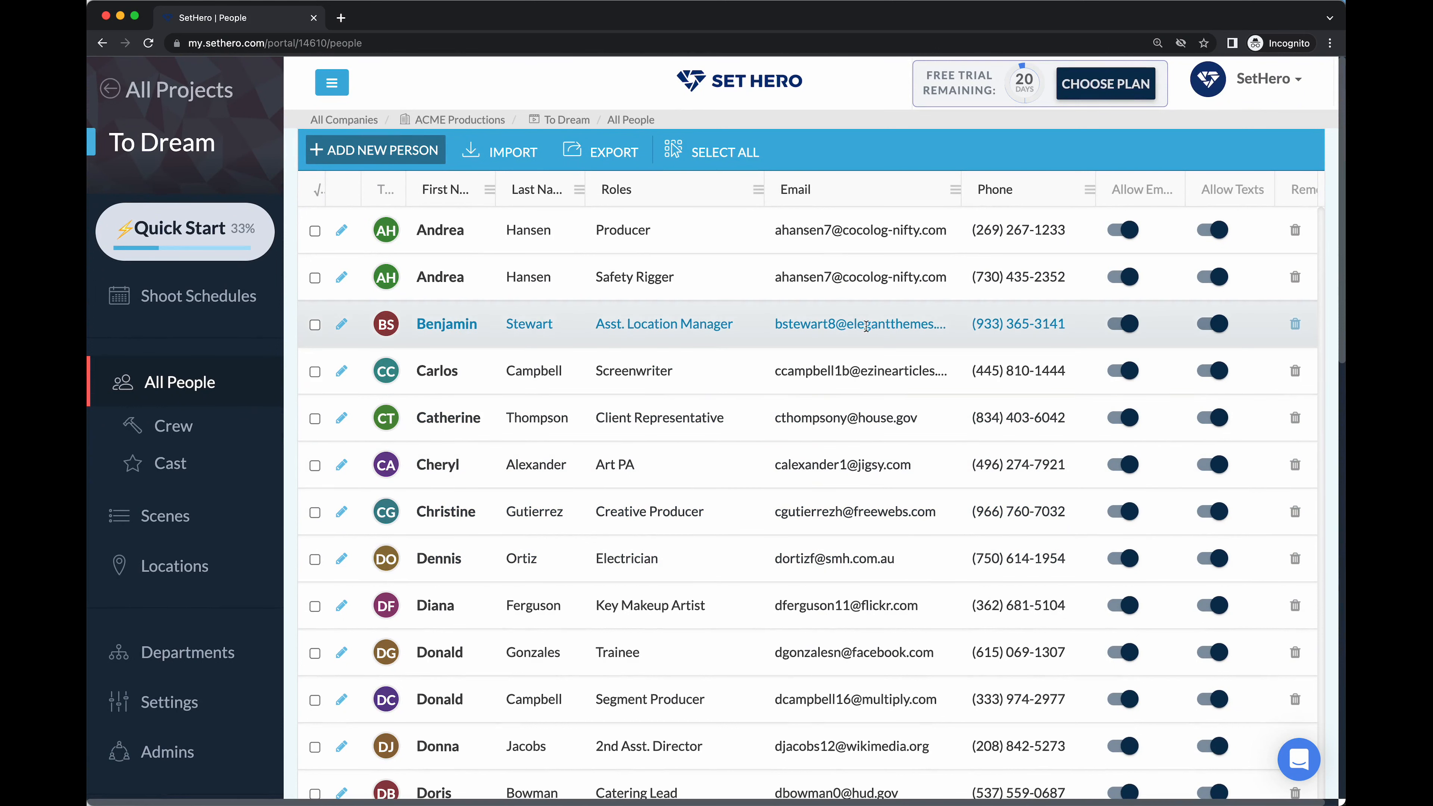
click(902, 232)
click(924, 230)
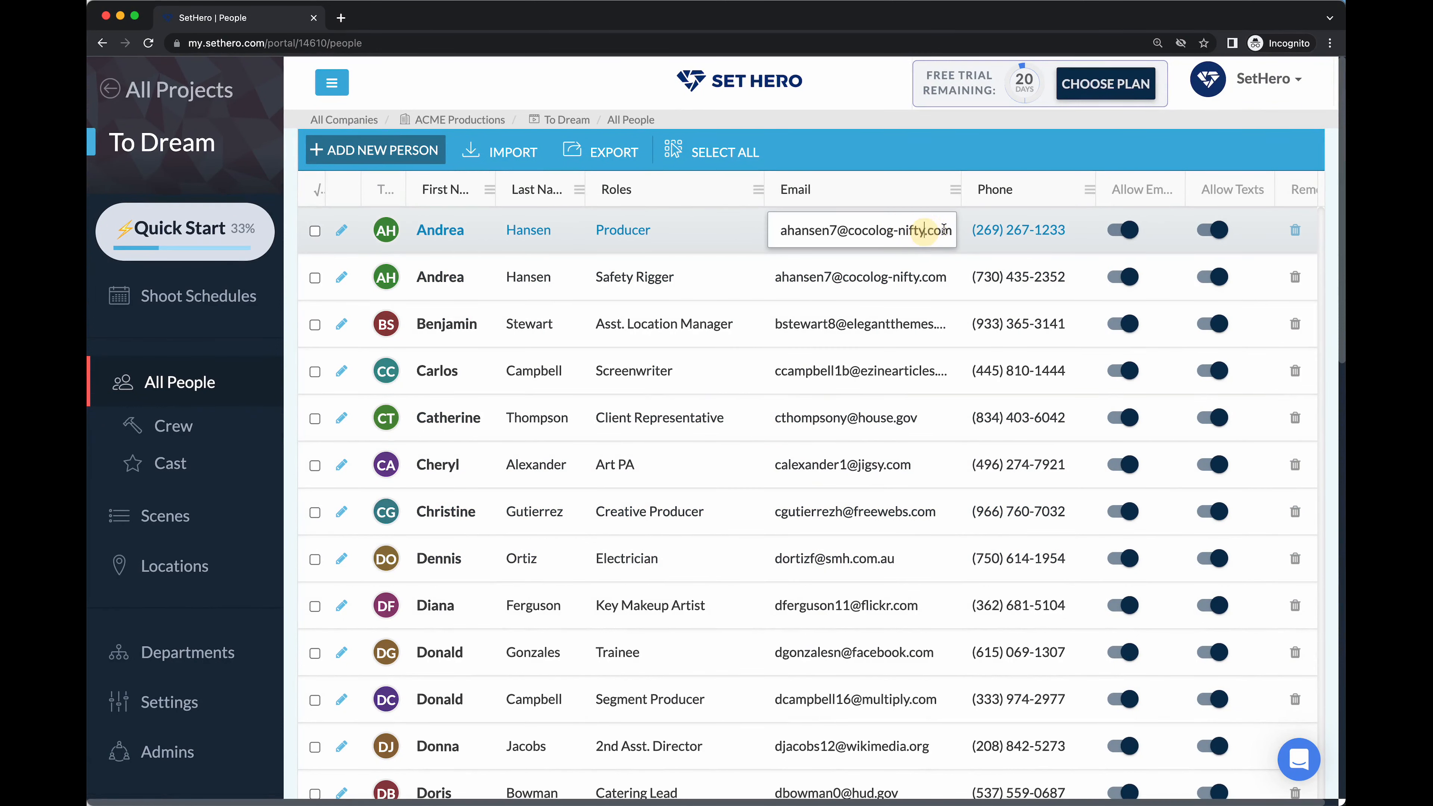
key(BackSpace)
key(BackSpace)
key(BackSpace)
key(BackSpace)
key(BackSpace)
key(BackSpace)
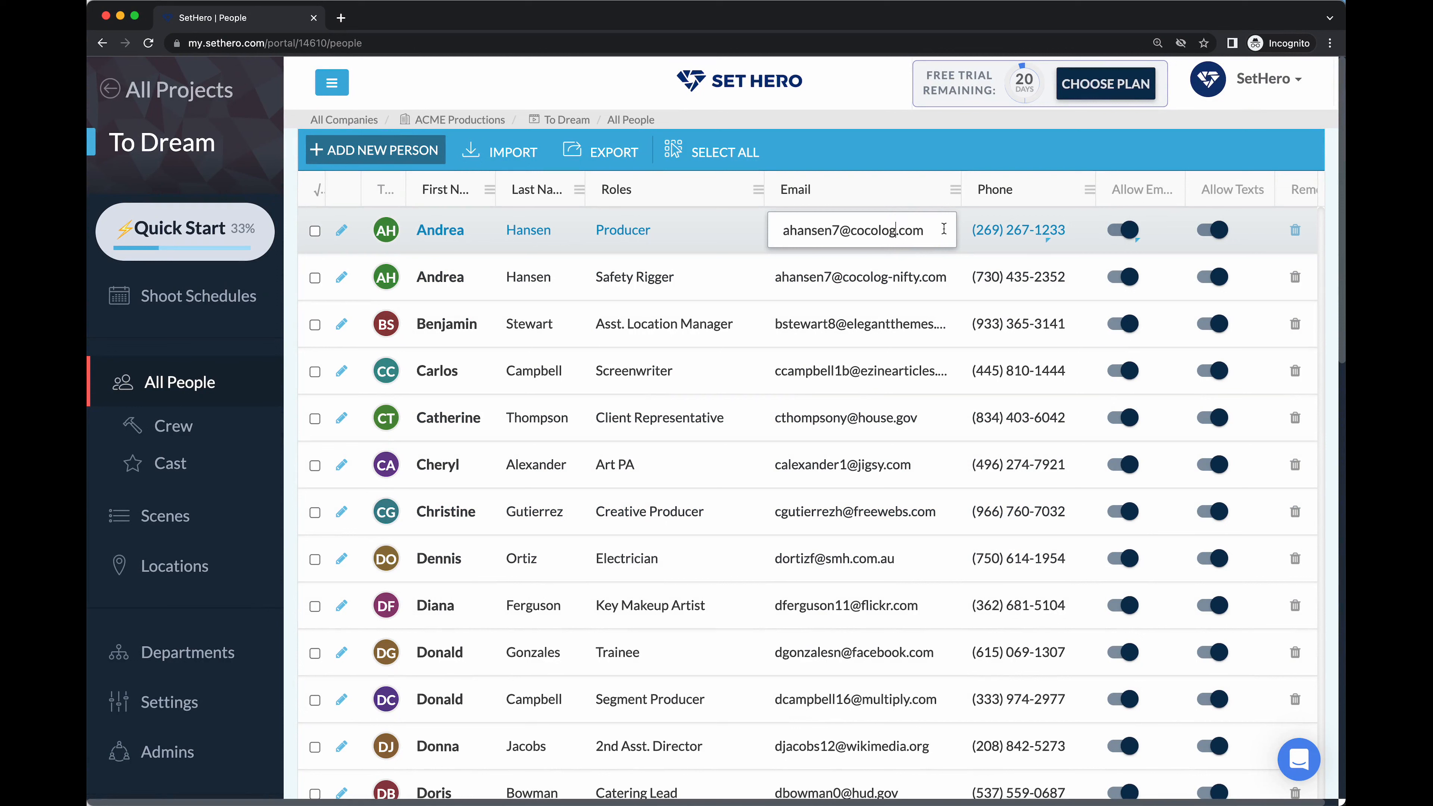
key(Return)
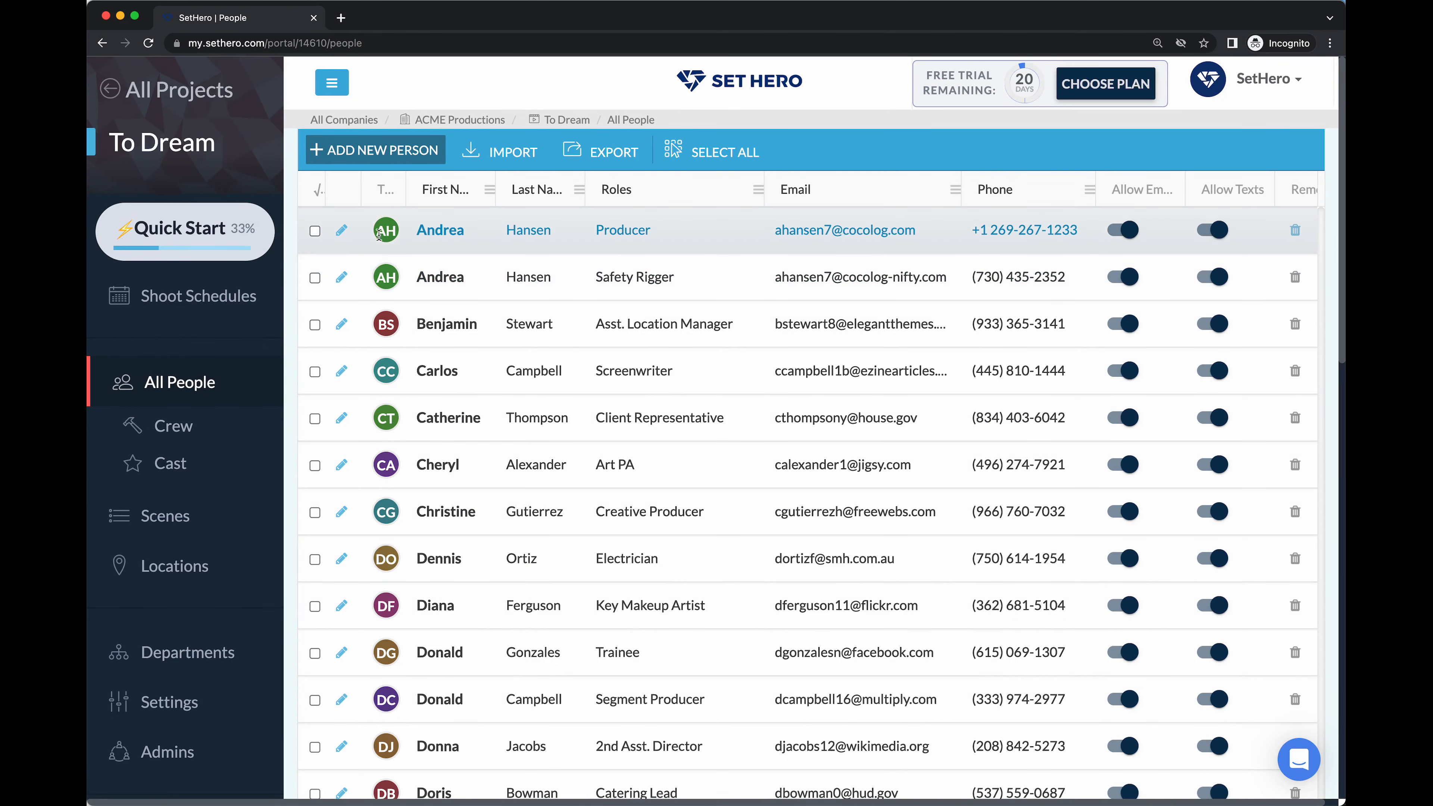
click(341, 231)
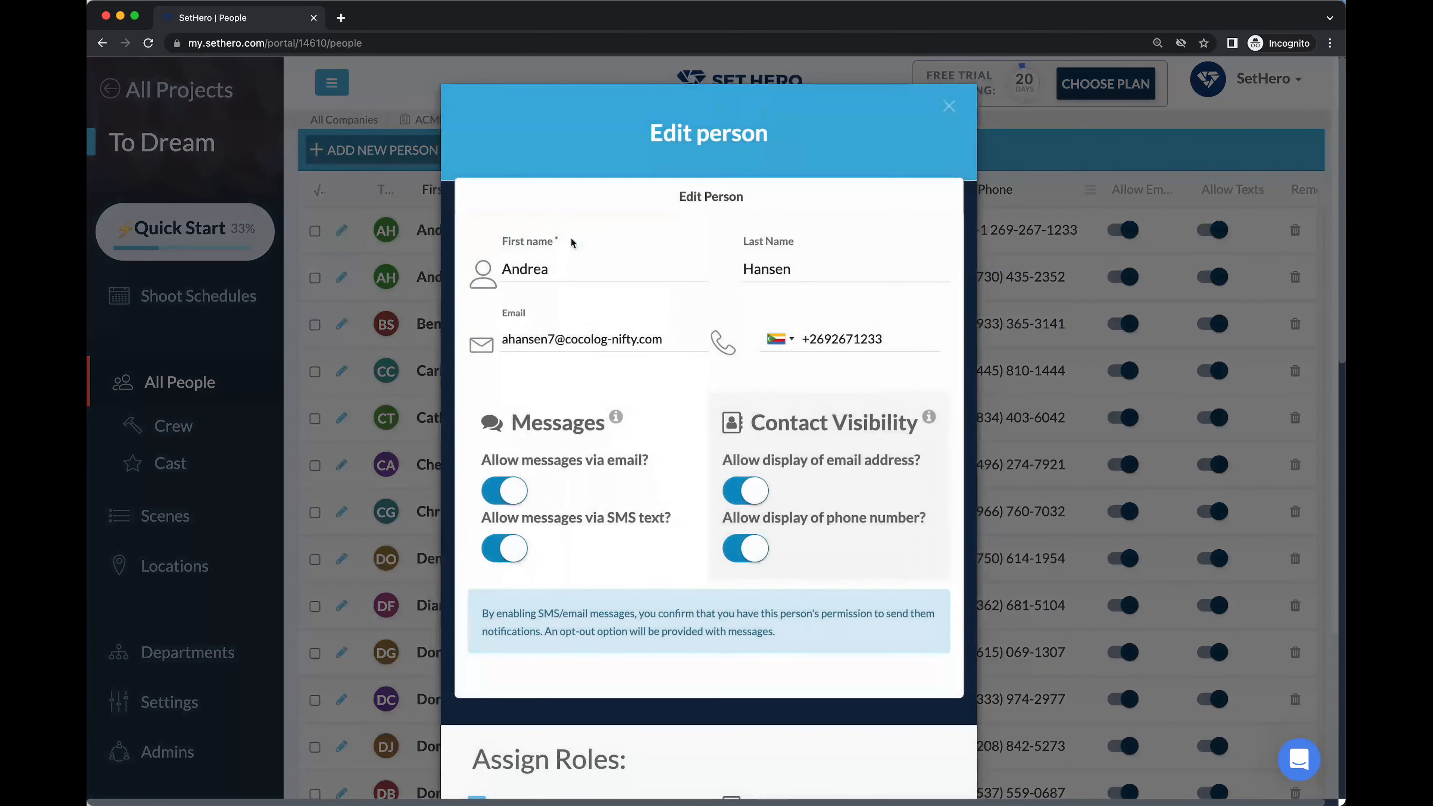
scroll(730, 644, down, 4)
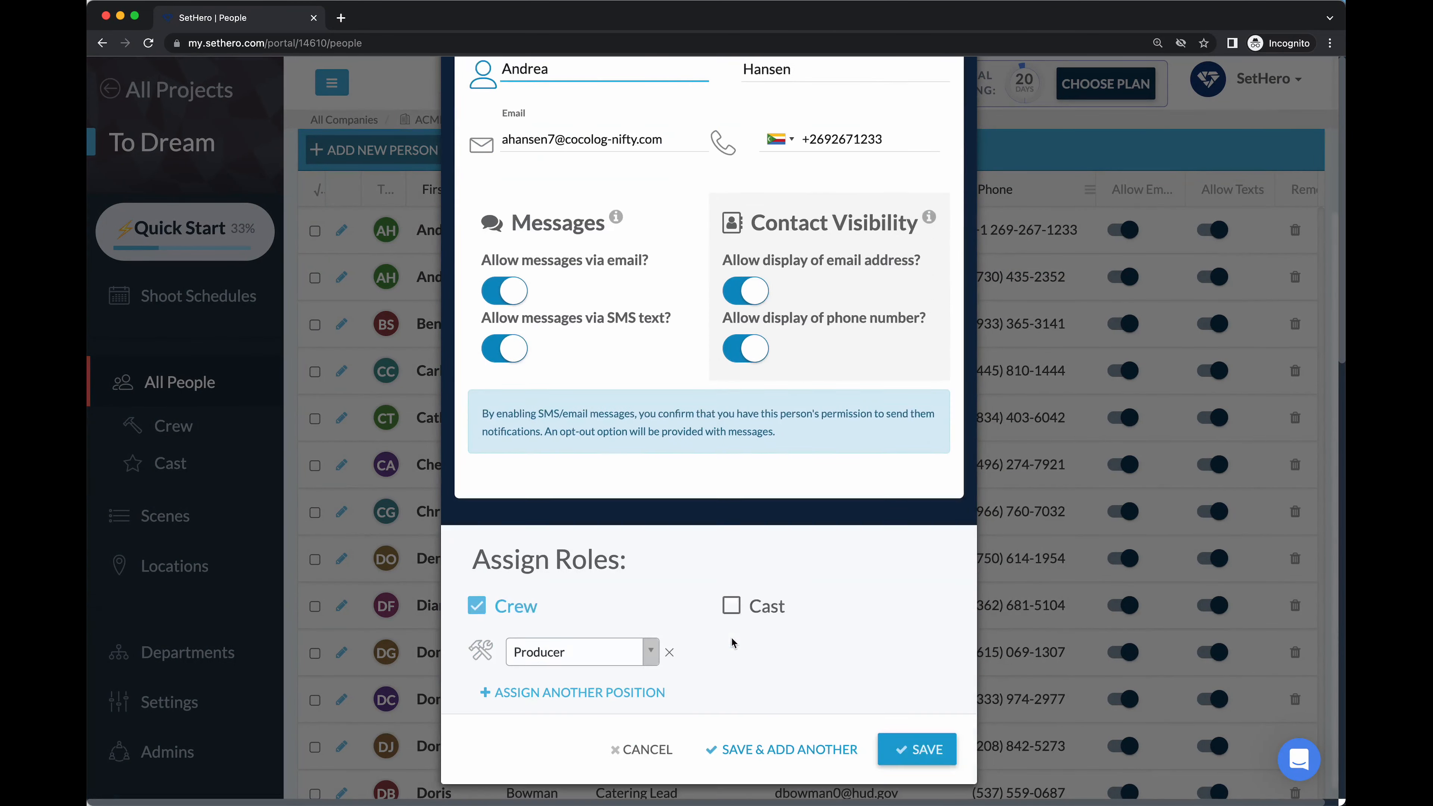
scroll(723, 643, up, 4)
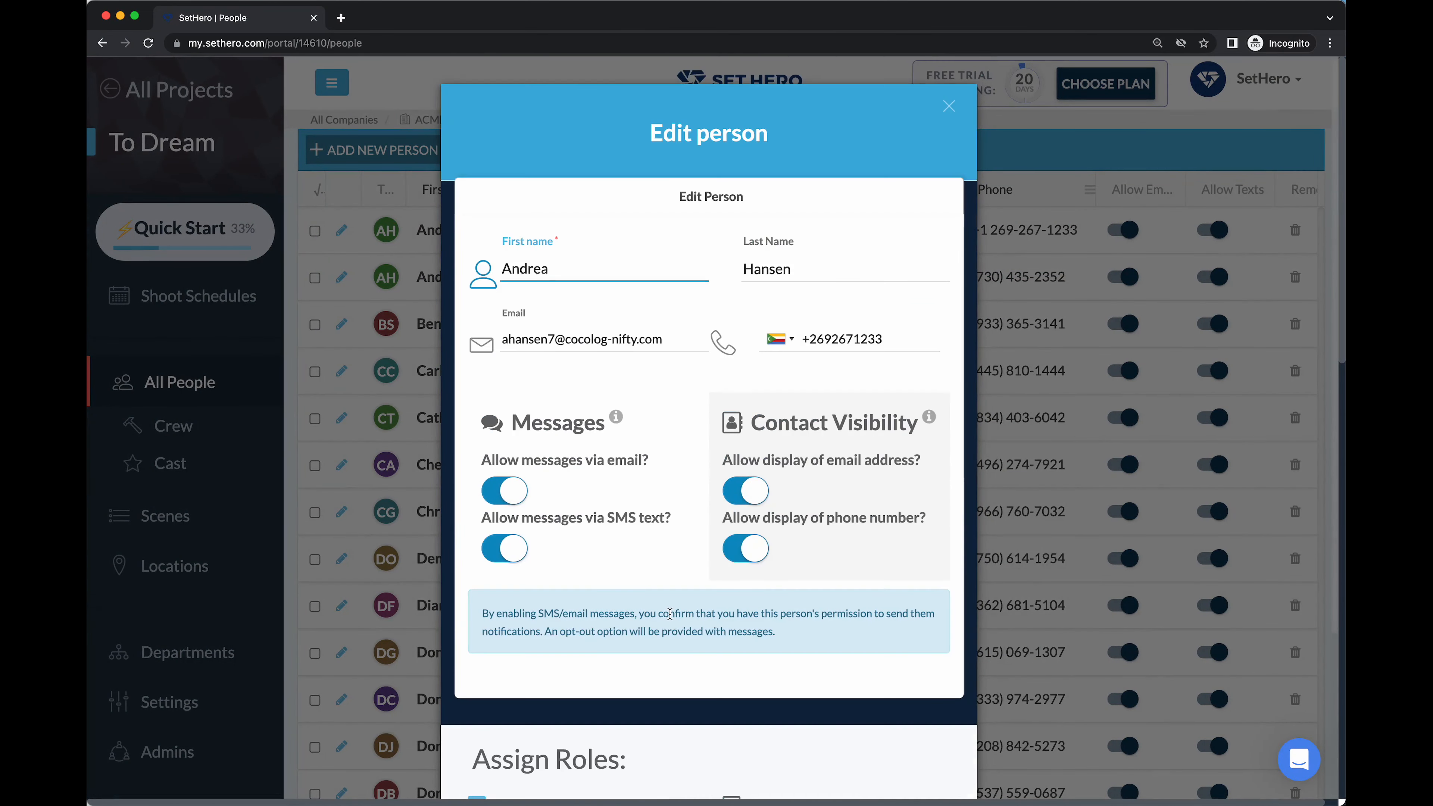
click(950, 107)
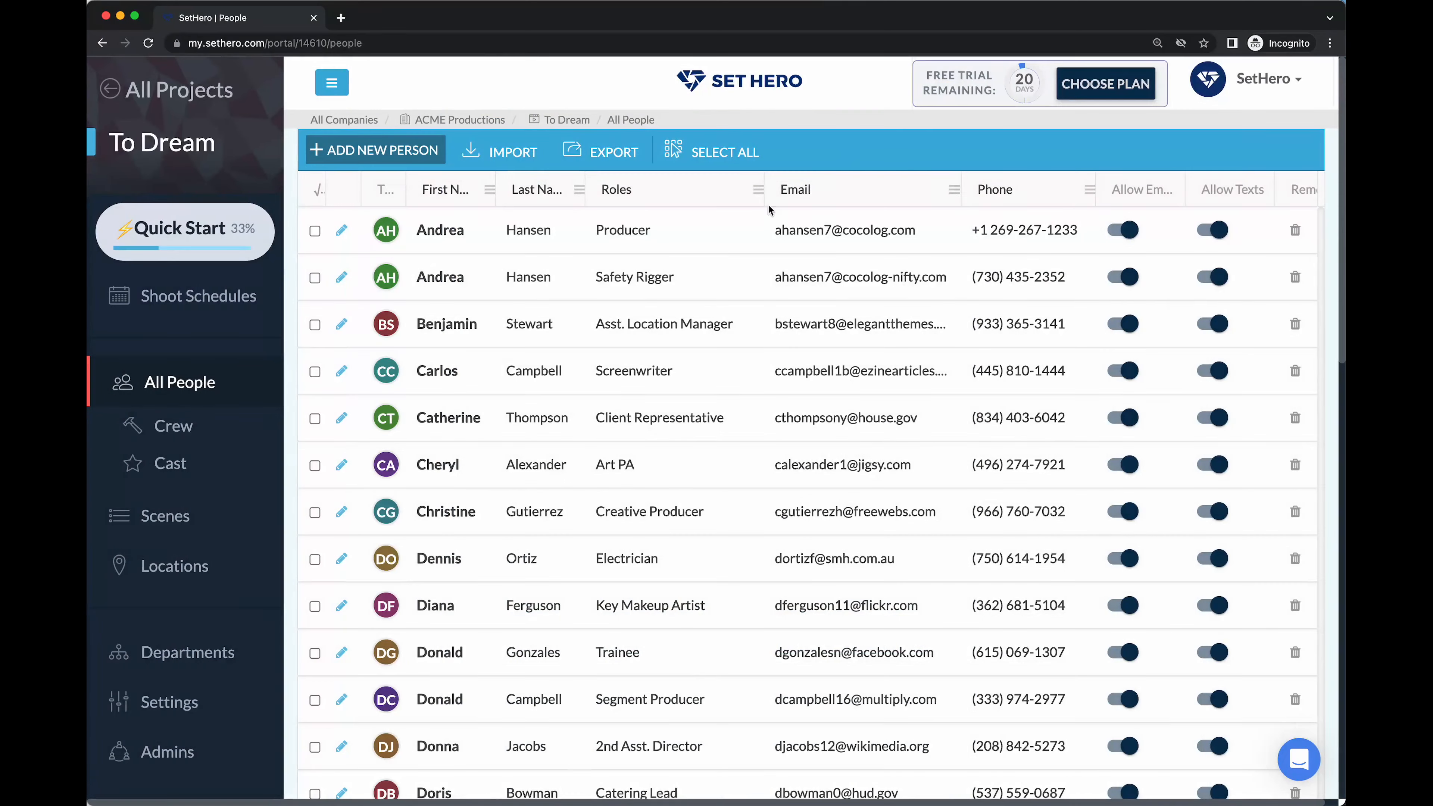
click(218, 427)
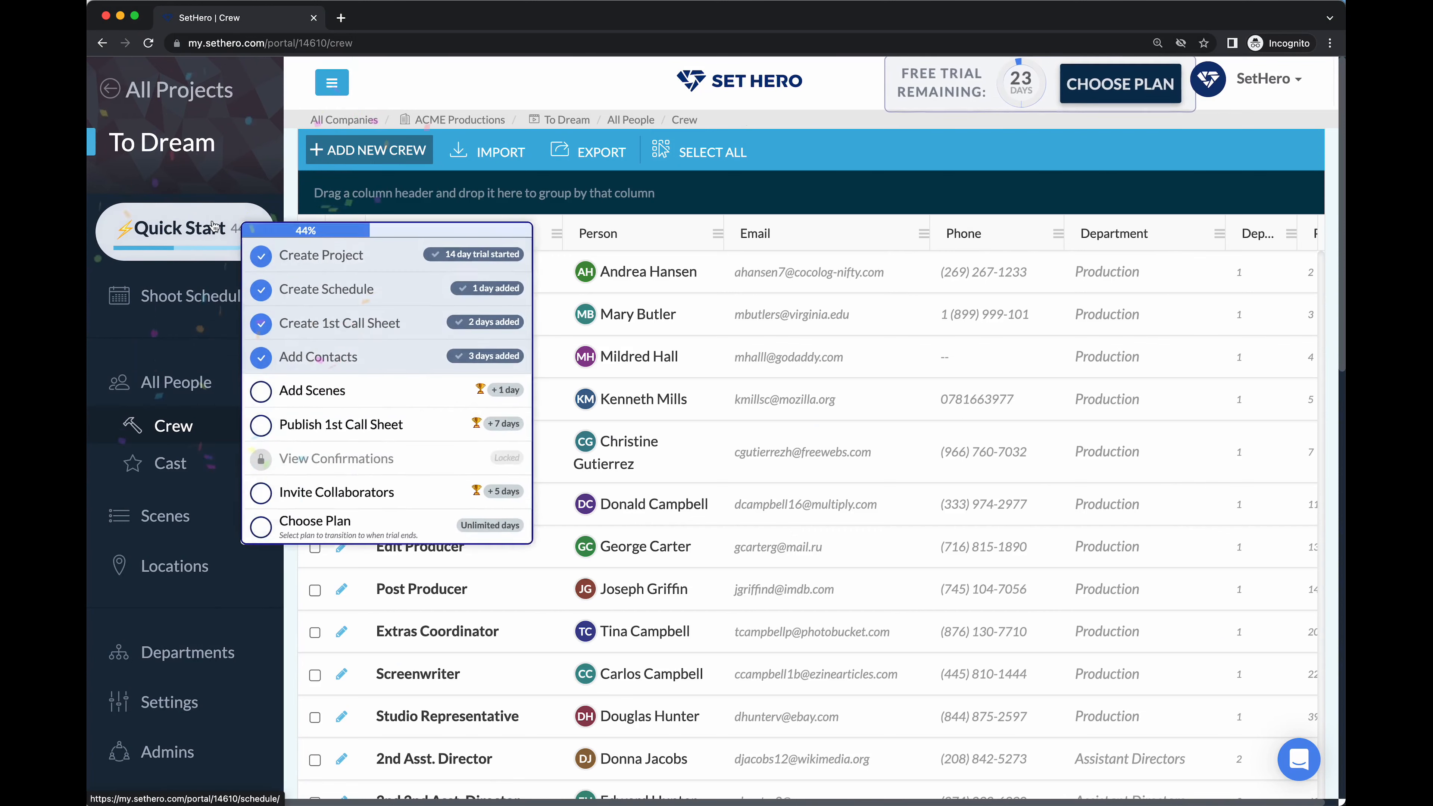
mouse_move(260, 229)
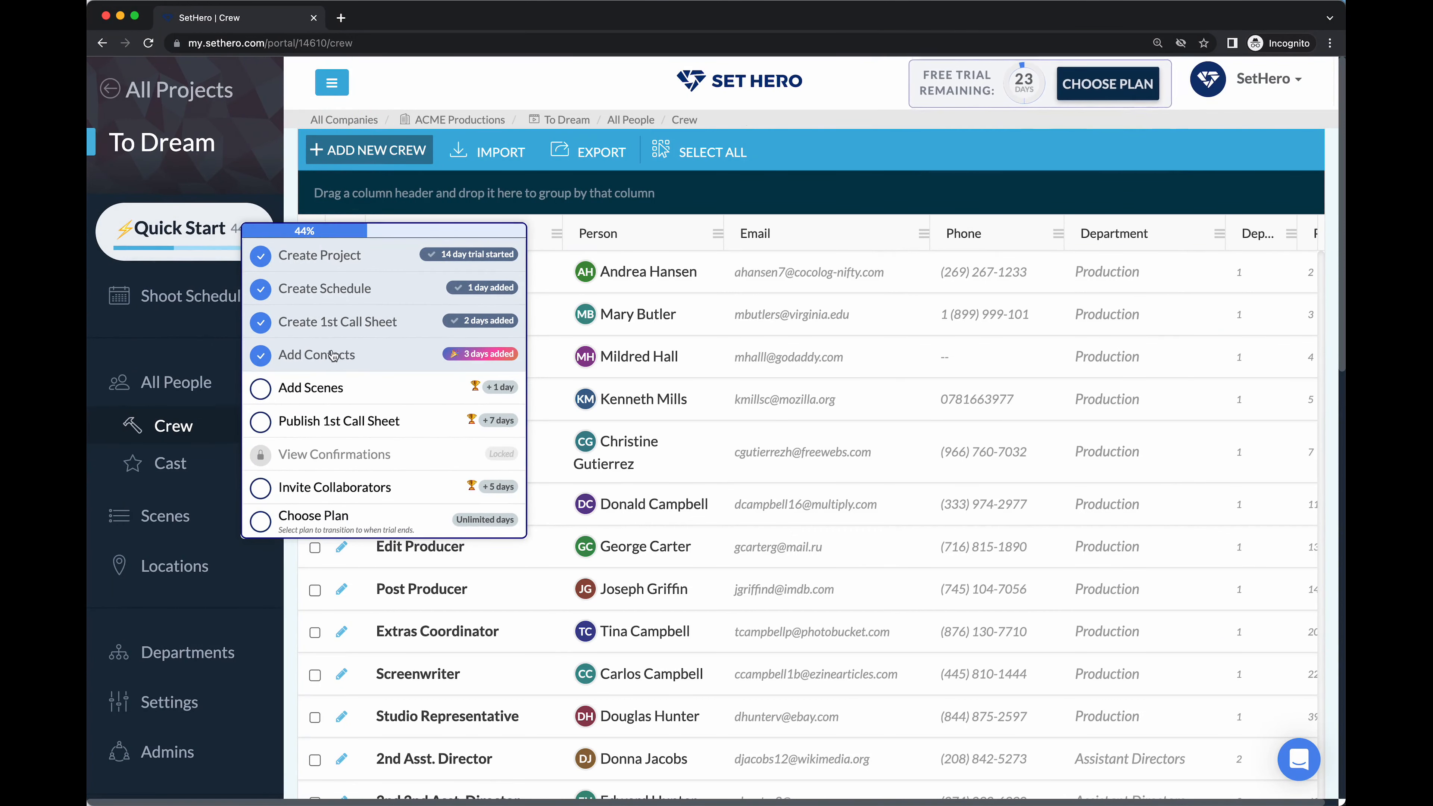
click(447, 355)
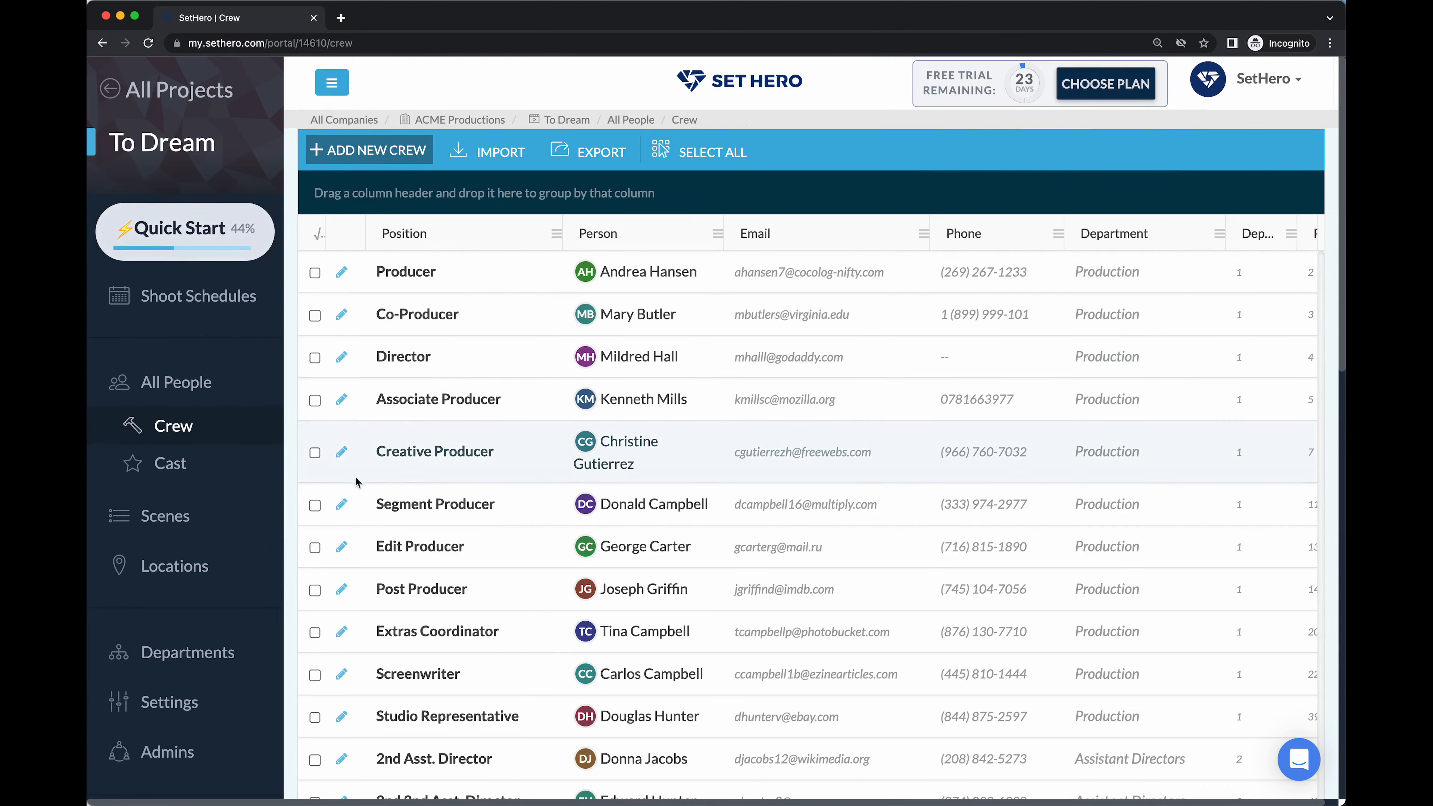
click(166, 471)
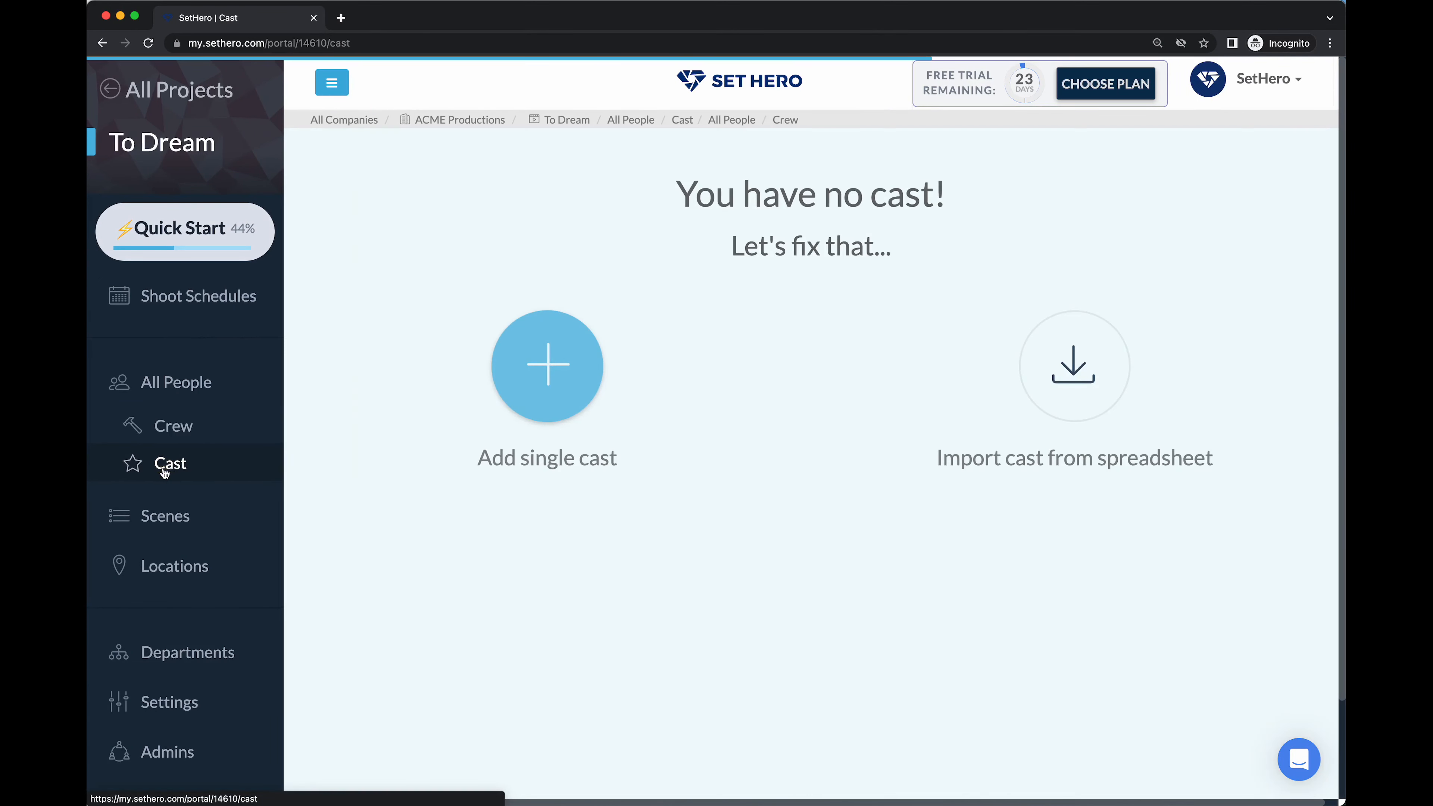
click(179, 429)
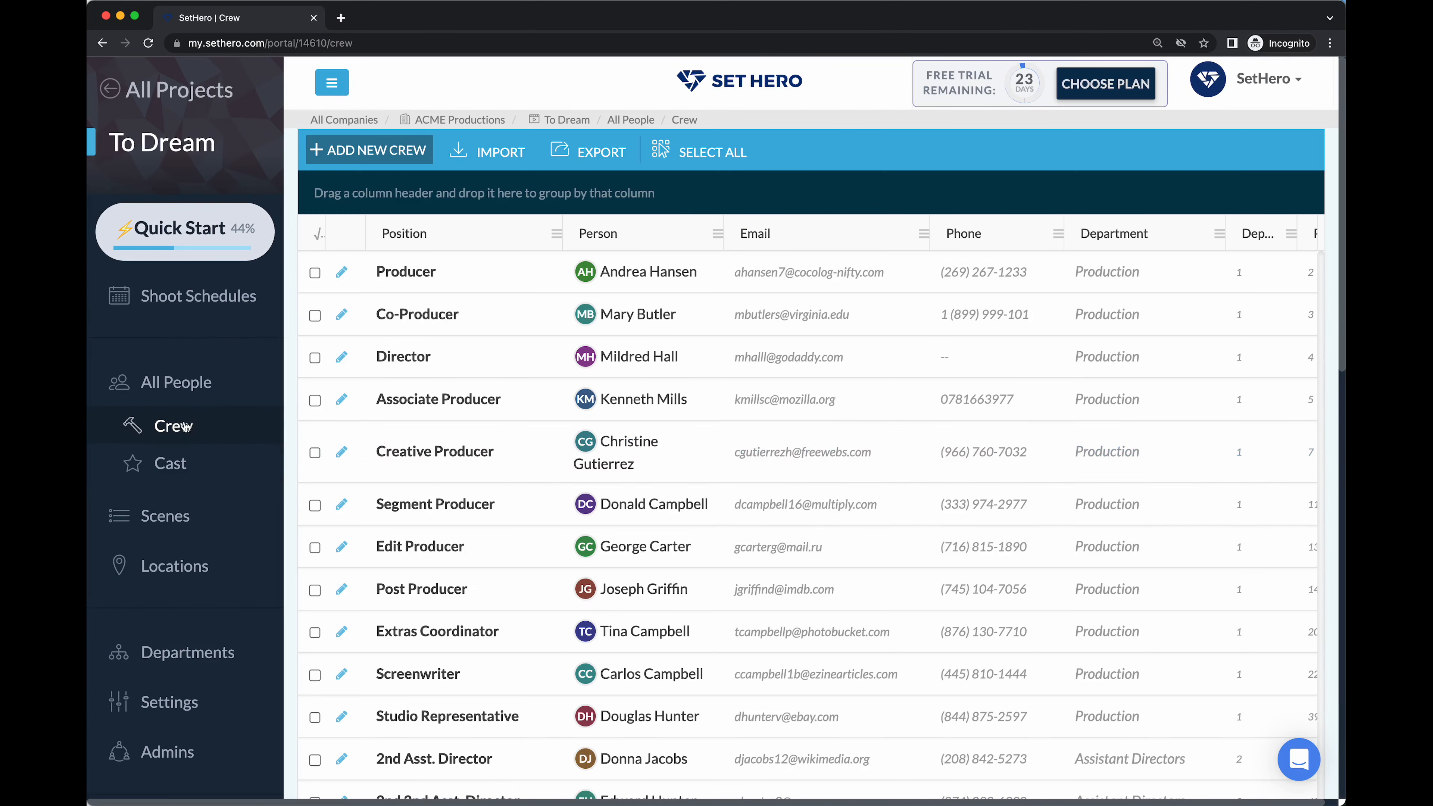
click(176, 382)
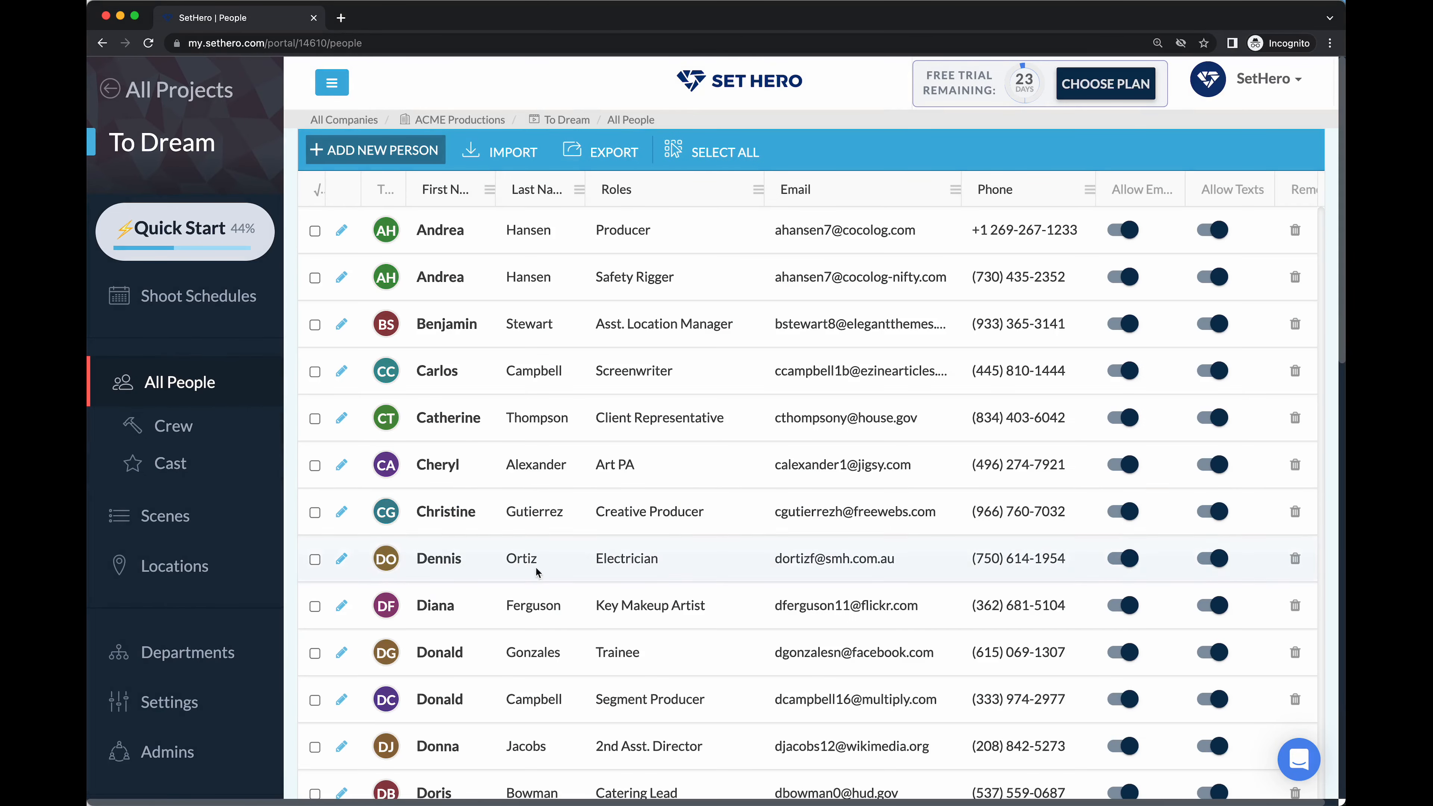
click(509, 155)
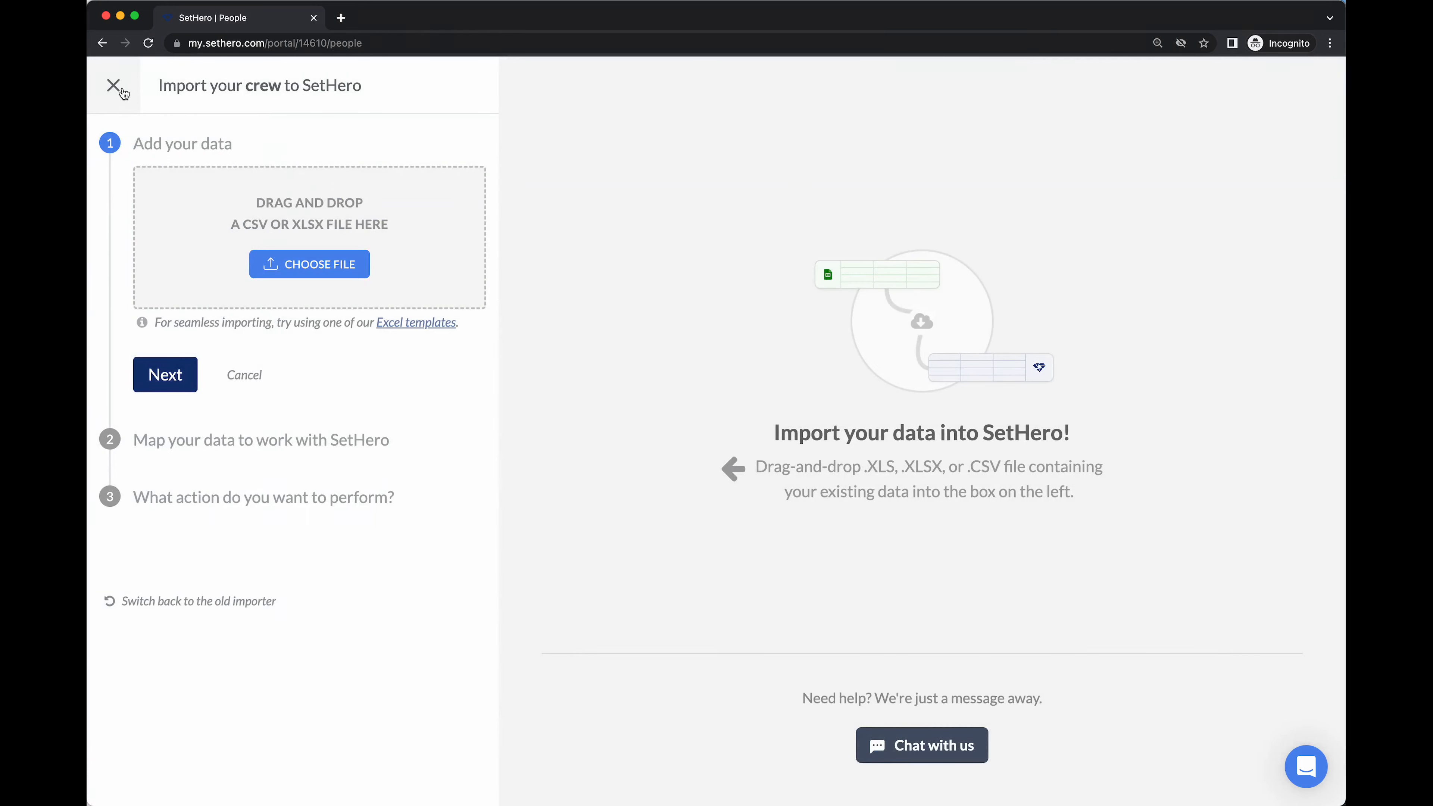
click(124, 93)
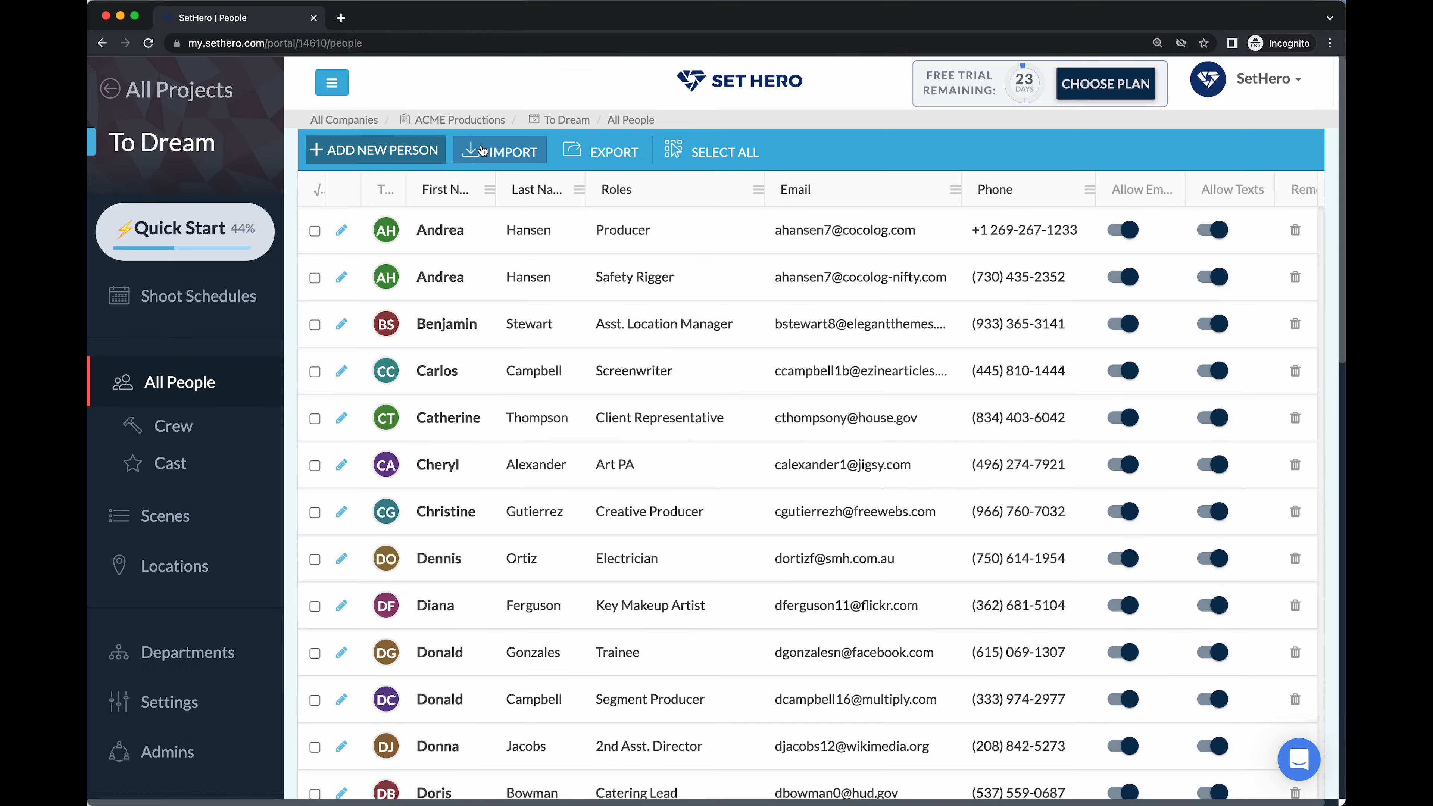
click(238, 530)
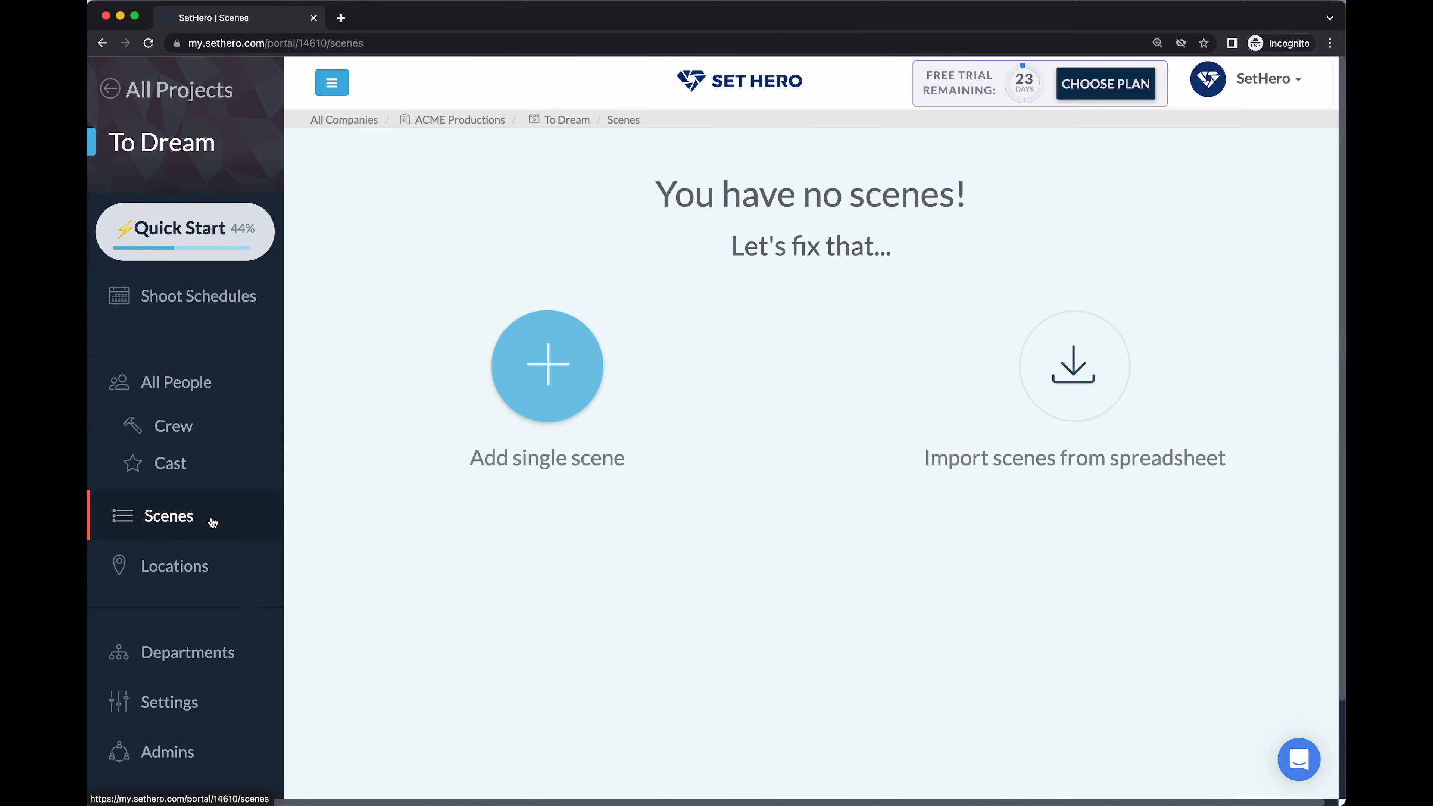
click(192, 565)
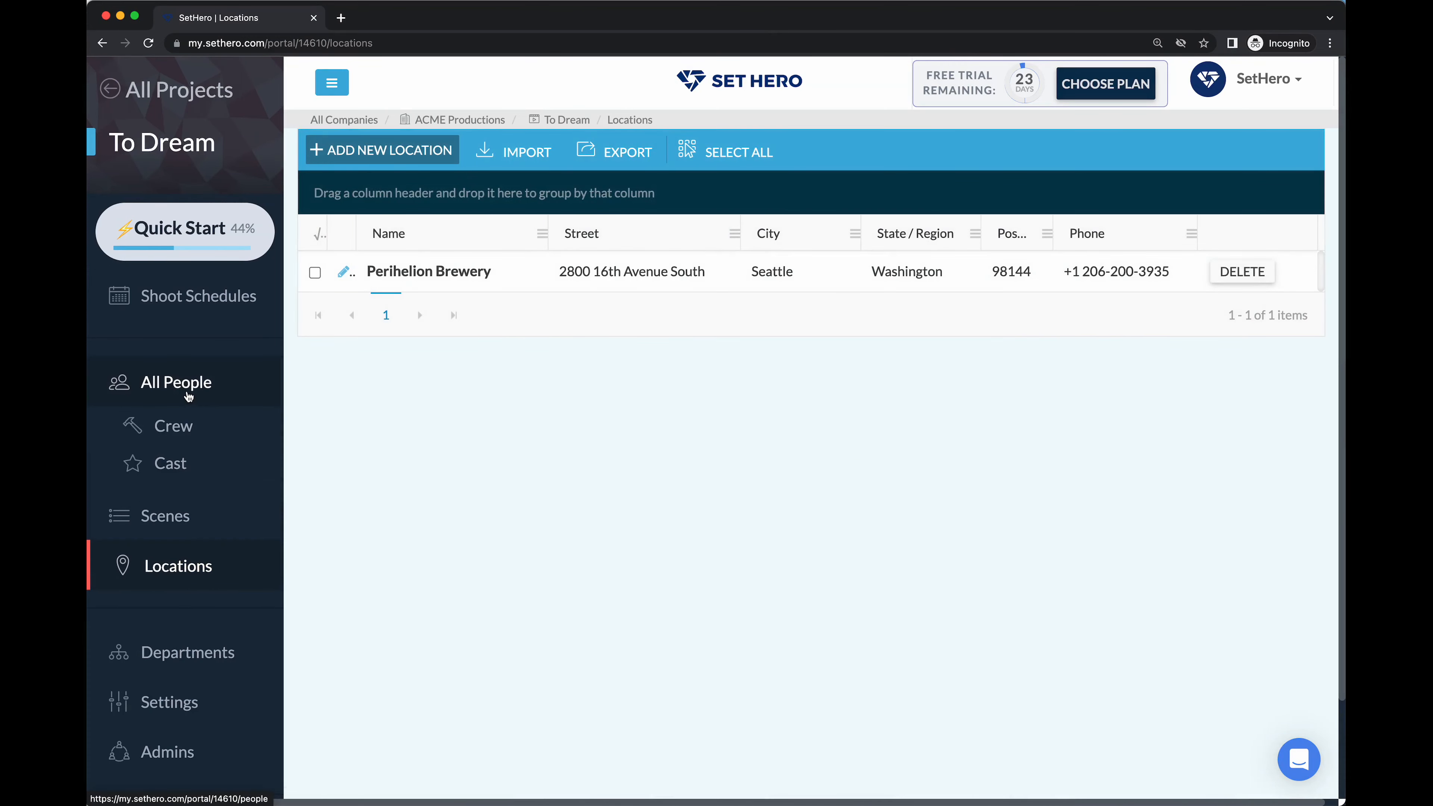
click(187, 389)
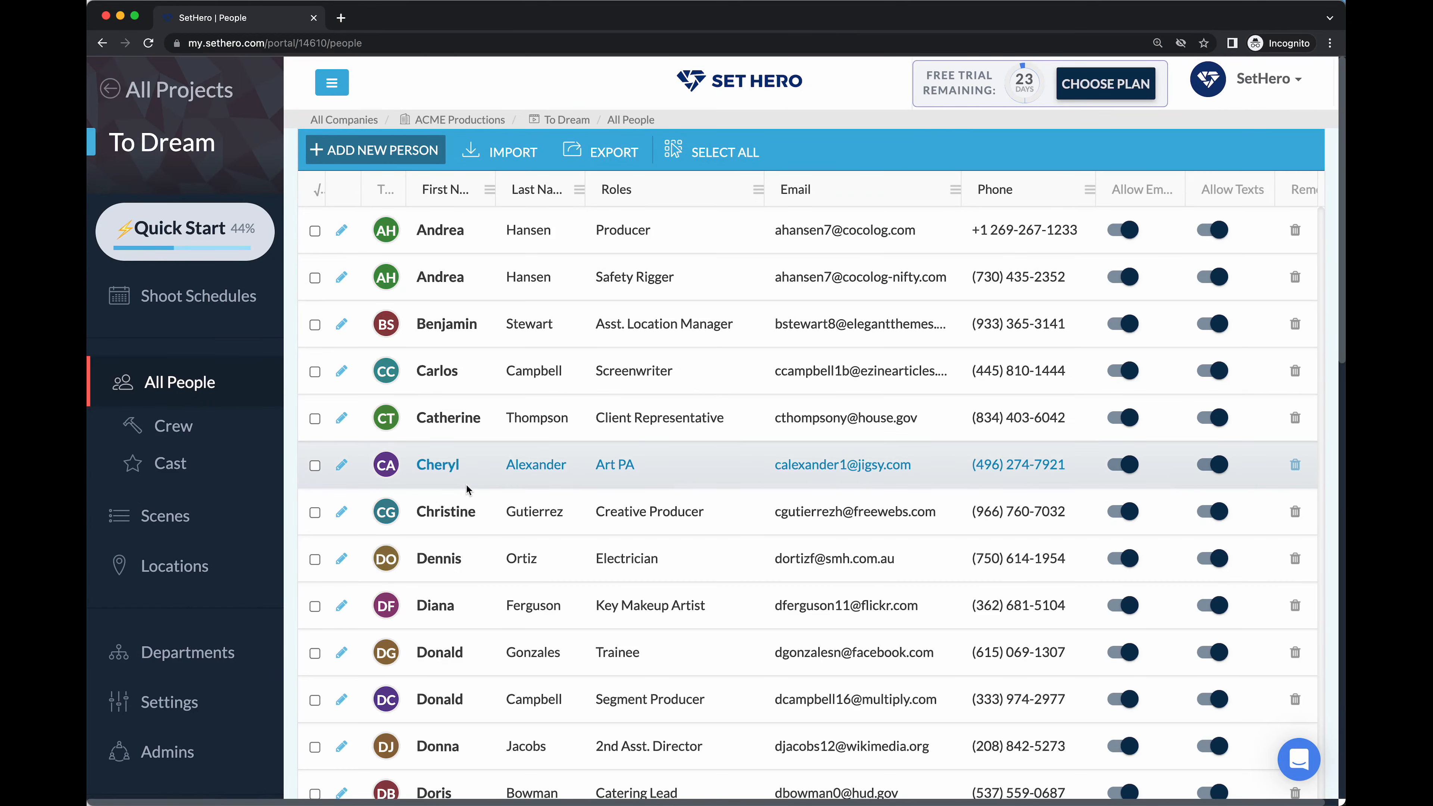